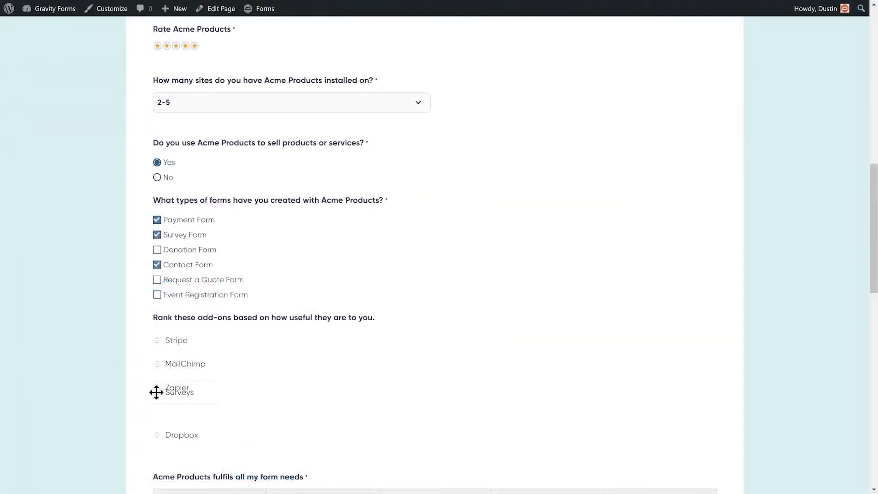
- Move Surveys up in the ranked add-on list
left_click_drag(157, 392, 151, 355)
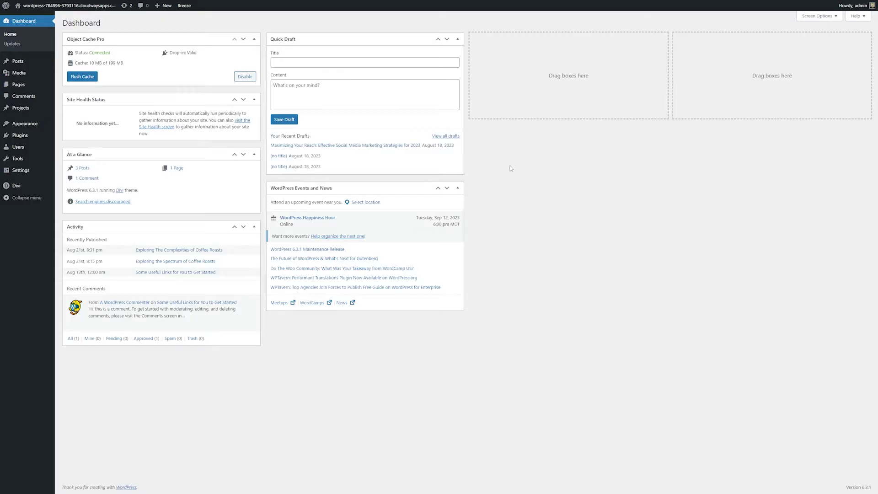
- Search plugins for 'wpforms', then install and activate Contact Form by WPForms
mouse_move(27, 74)
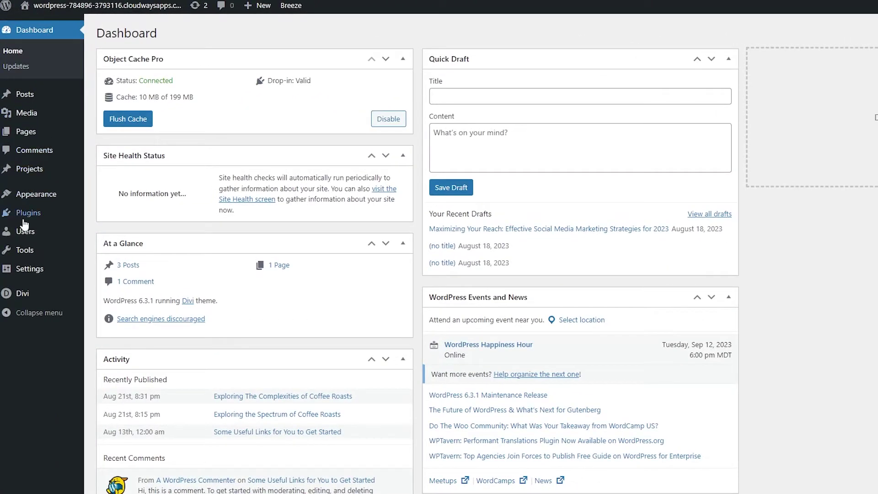
mouse_move(17, 139)
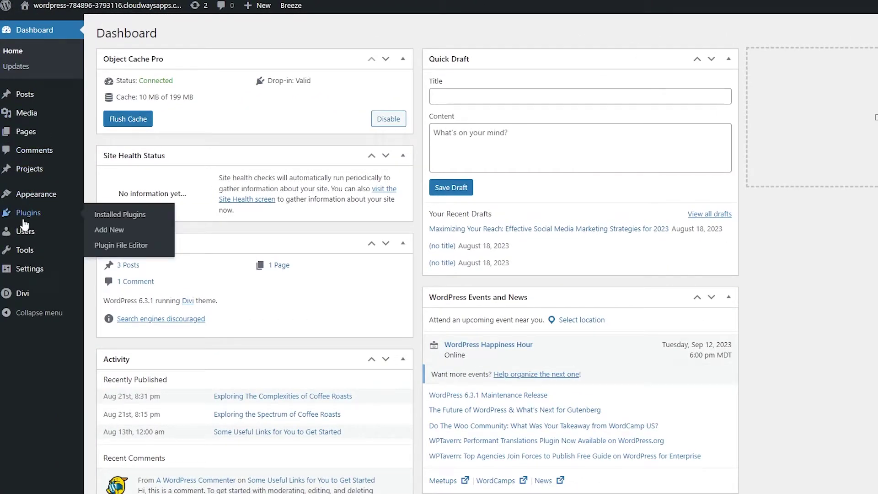
left_click(124, 230)
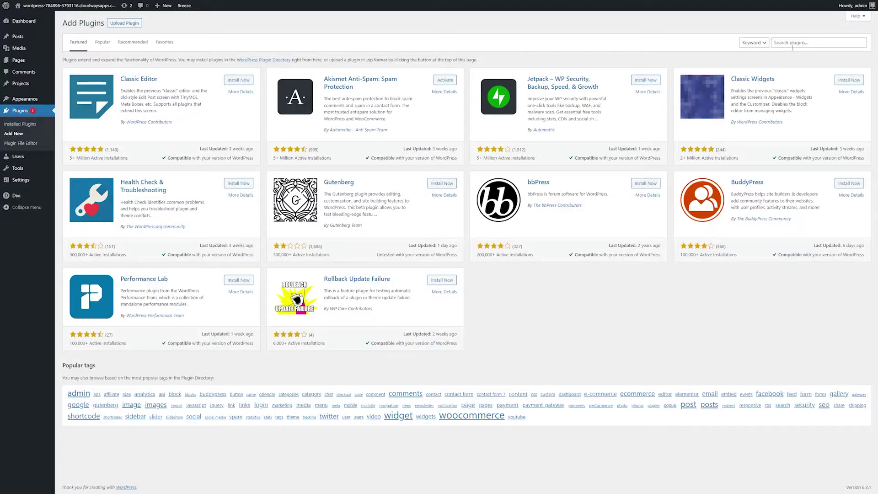
left_click(796, 40)
type("wpforms")
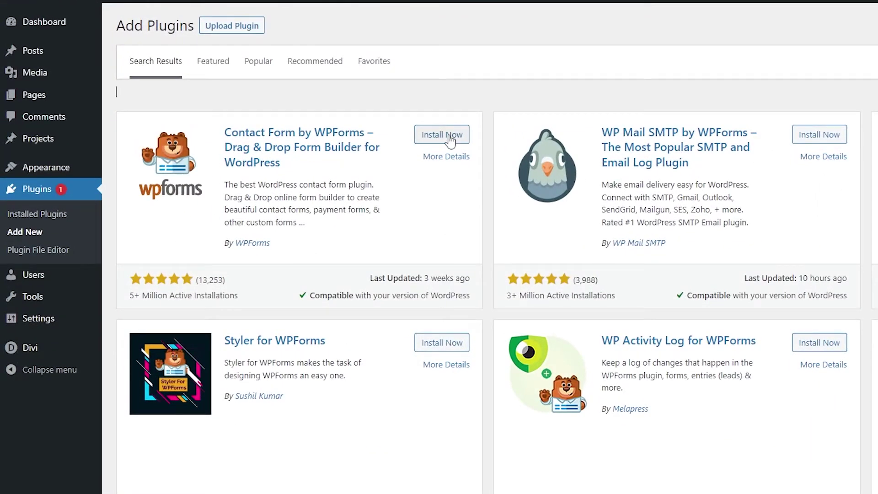
left_click(451, 138)
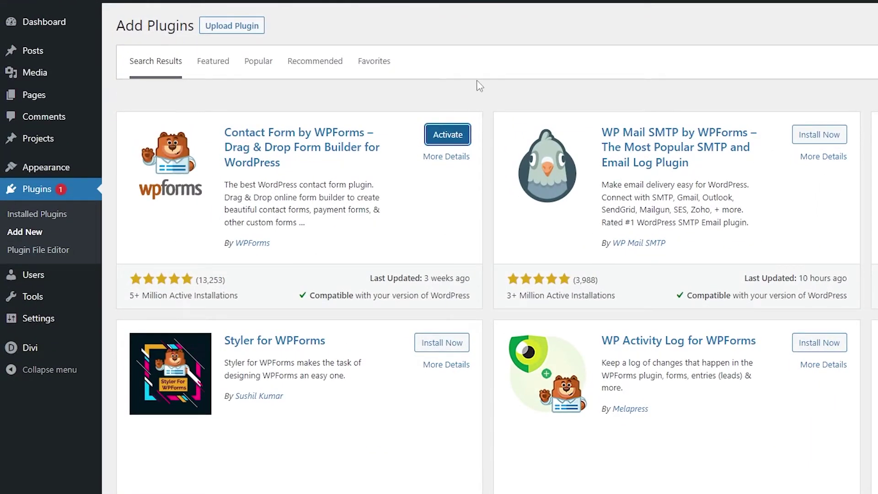
left_click(447, 136)
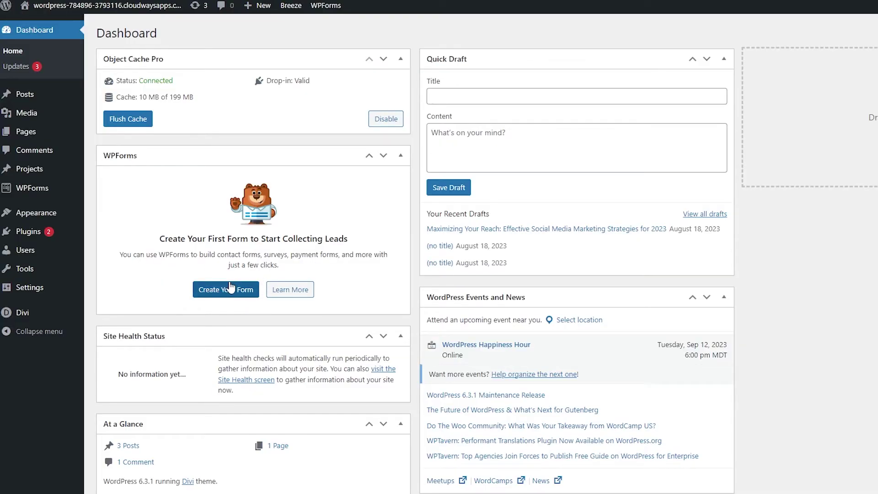
- Start a new WPForms form and dismiss the welcome dialog and naming tooltip
mouse_move(43, 198)
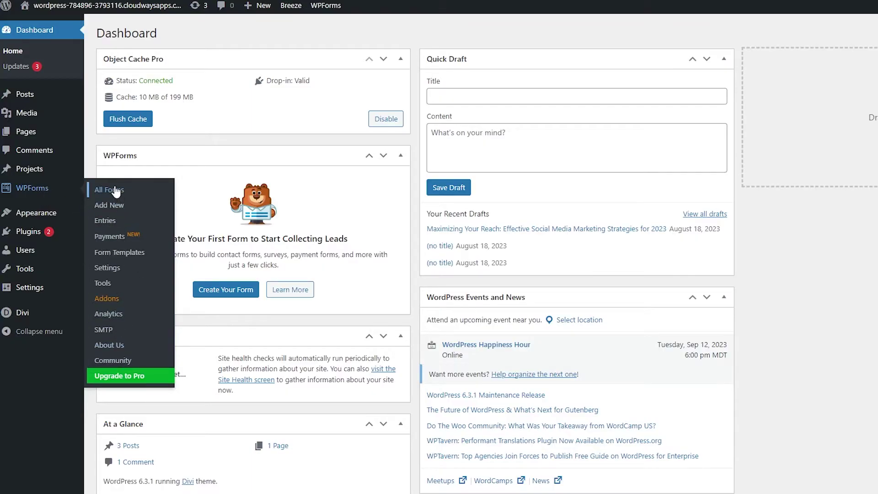
left_click(110, 206)
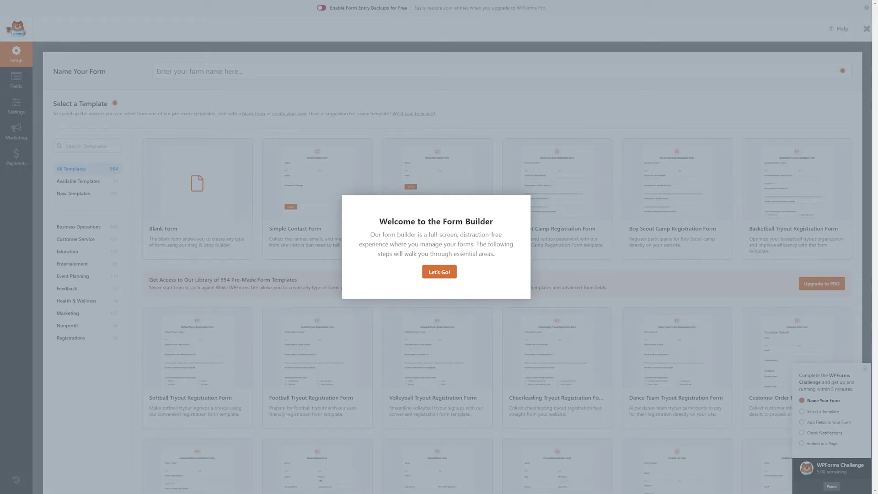
left_click(448, 272)
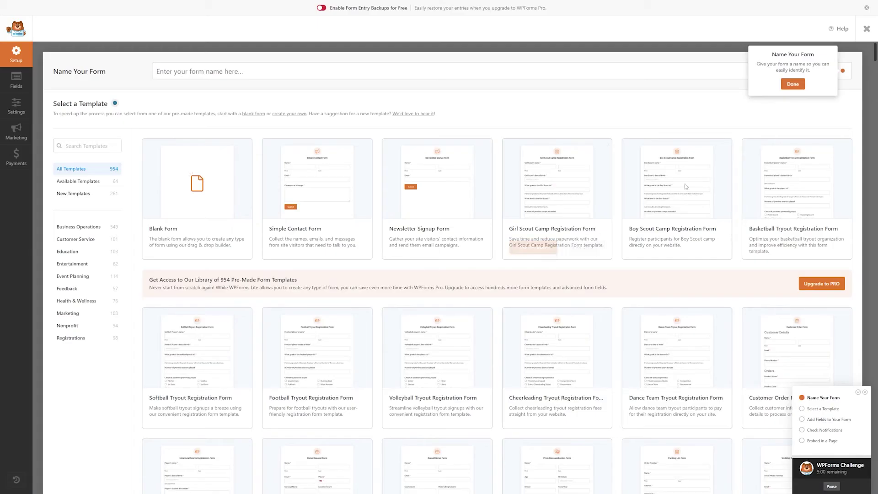
left_click(793, 84)
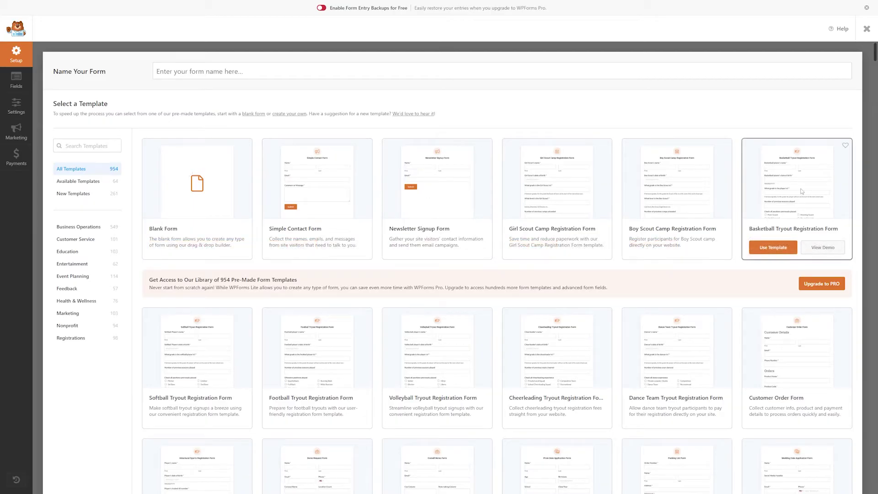
- Browse the library of form templates
mouse_move(238, 169)
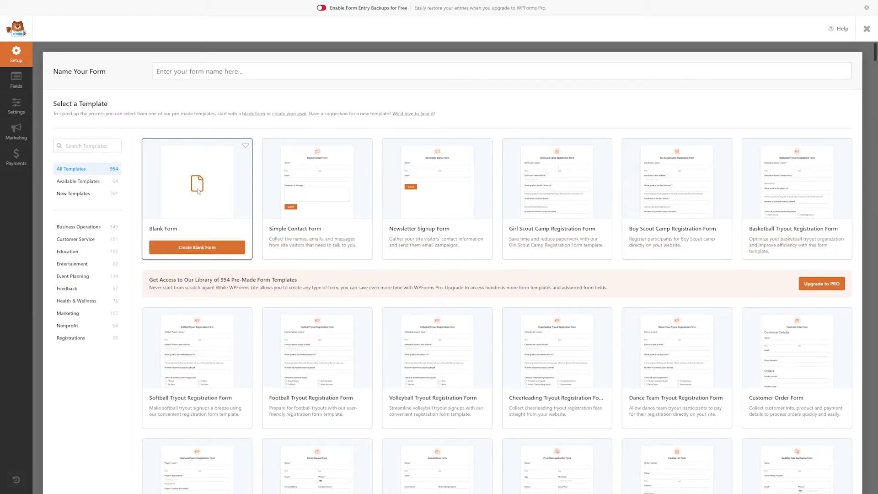
mouse_move(322, 196)
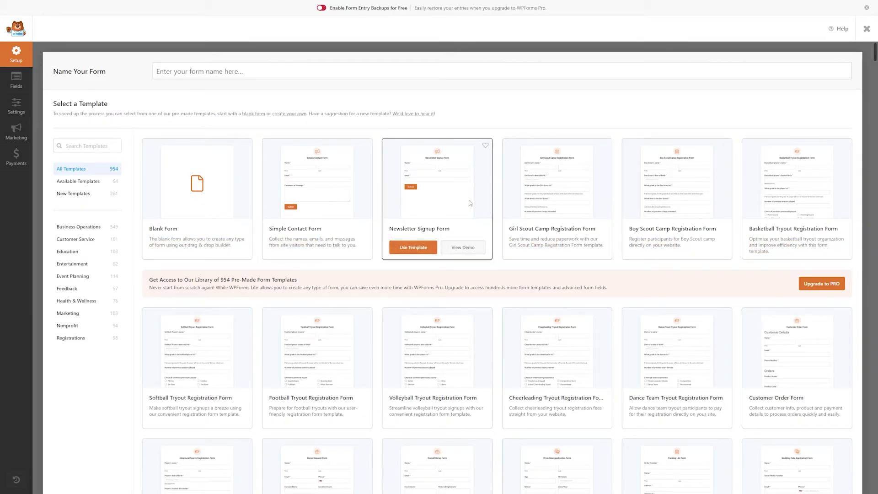
mouse_move(194, 239)
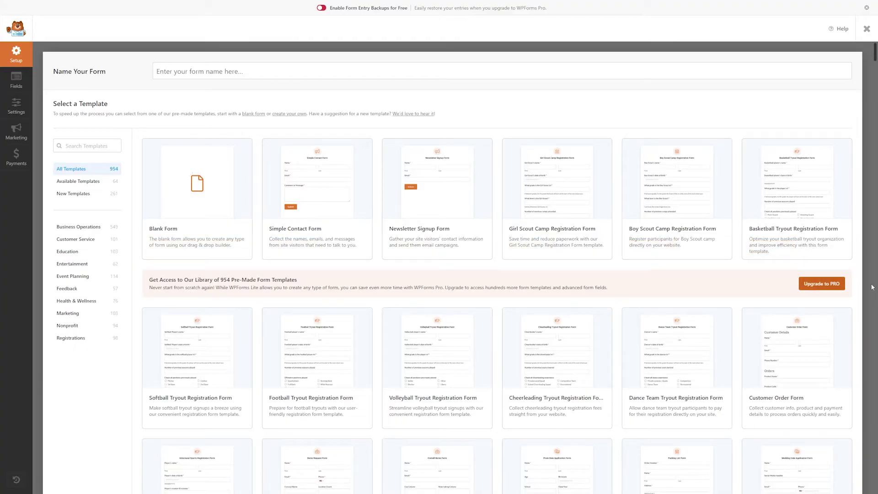
mouse_move(353, 350)
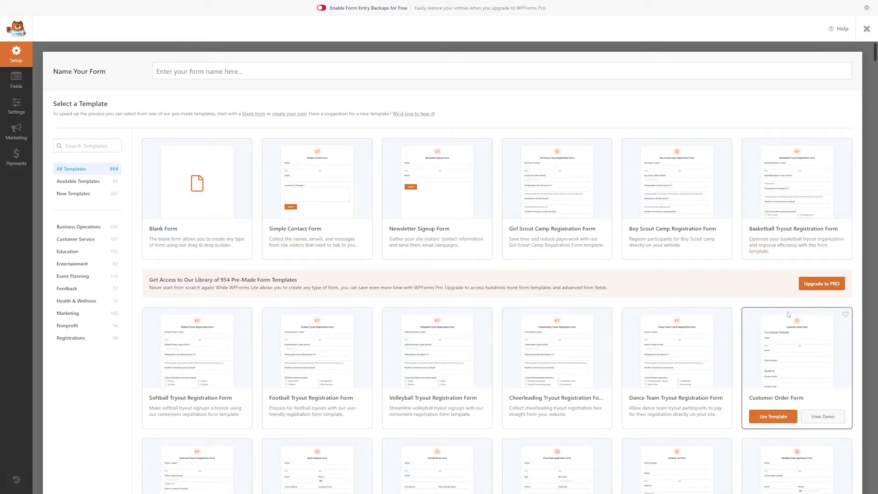
scroll(798, 292, "down", 3)
scroll(533, 348, "down", 2)
scroll(533, 347, "down", 8)
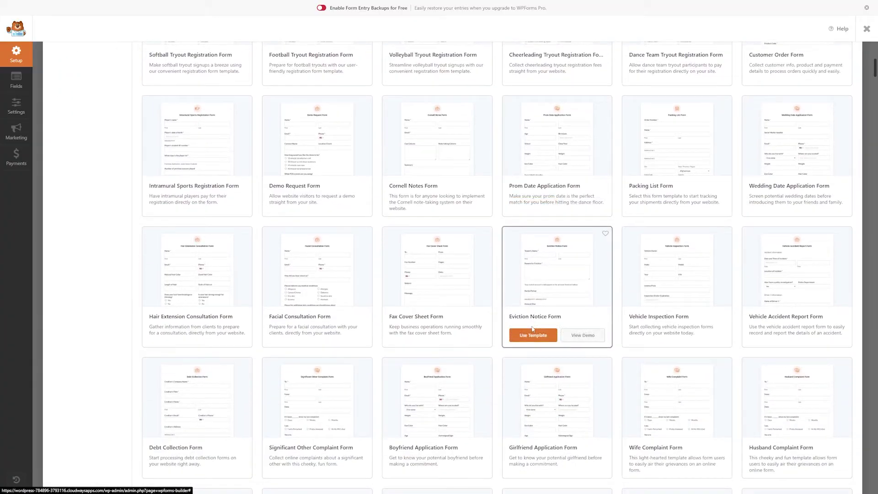
scroll(531, 325, "down", 1)
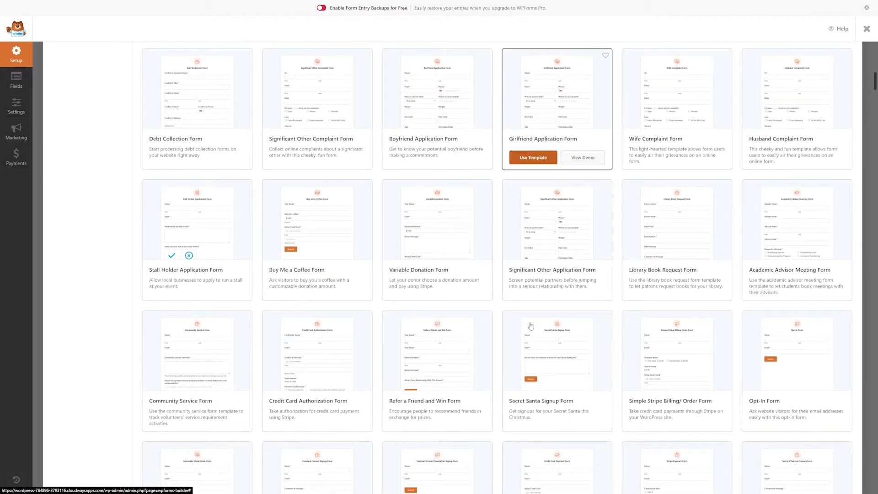
scroll(530, 325, "down", 8)
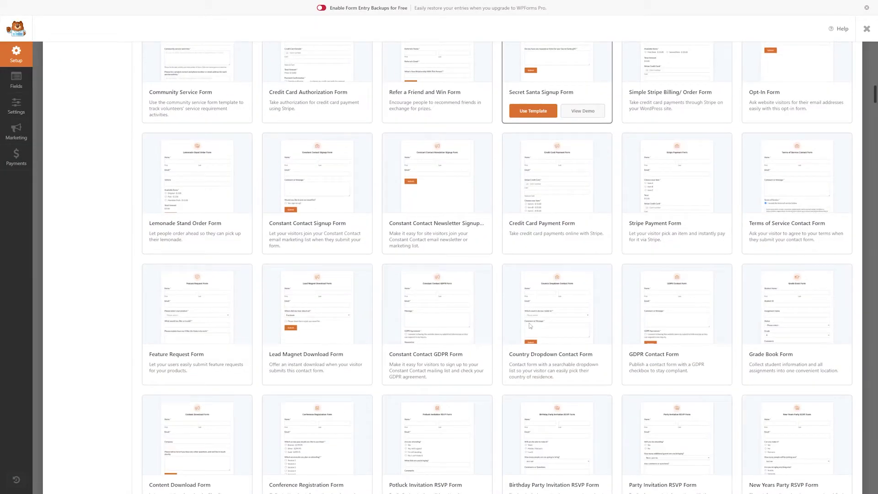
scroll(529, 325, "up", 8)
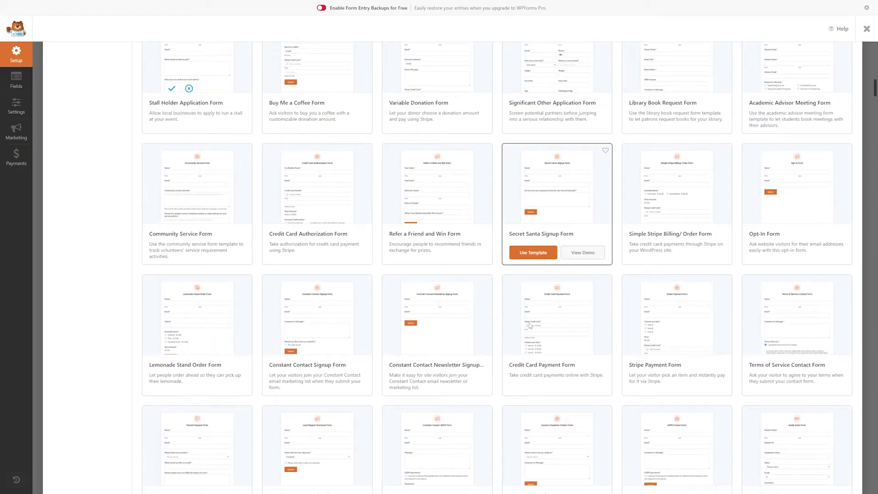
scroll(530, 326, "up", 1)
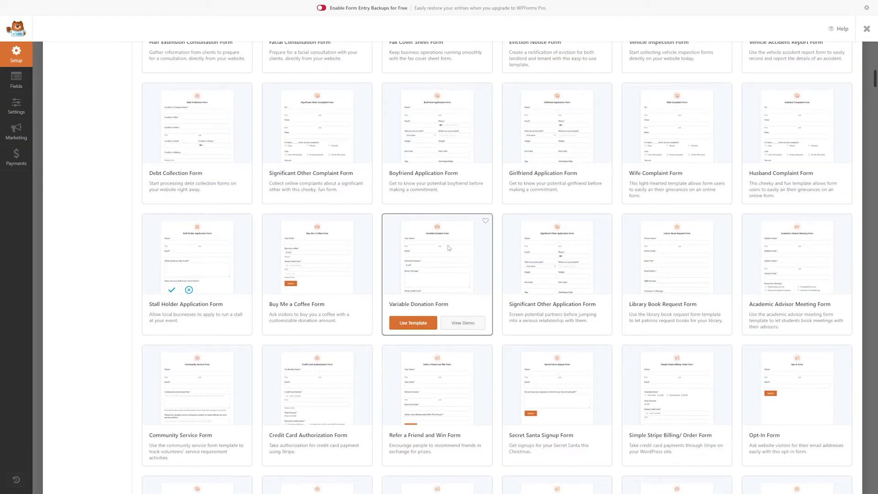
scroll(448, 247, "up", 13)
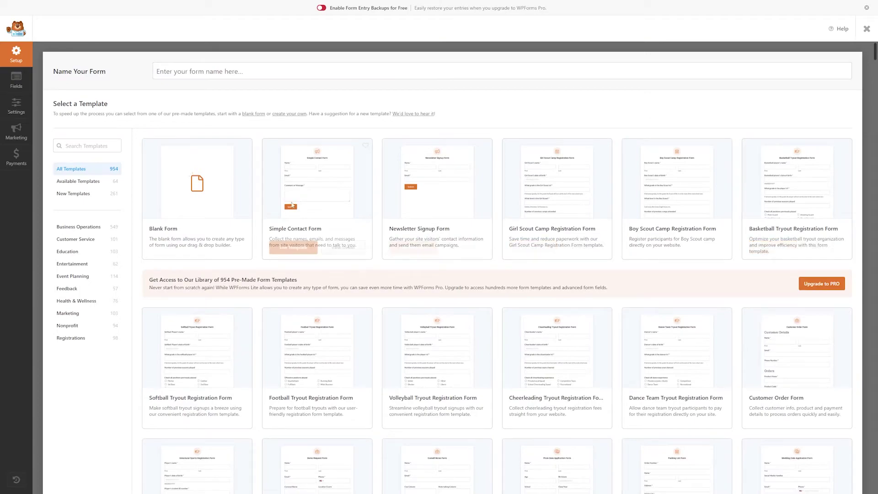
- Name the form 'Contact Form' and create it from the Blank Form template
left_click(189, 71)
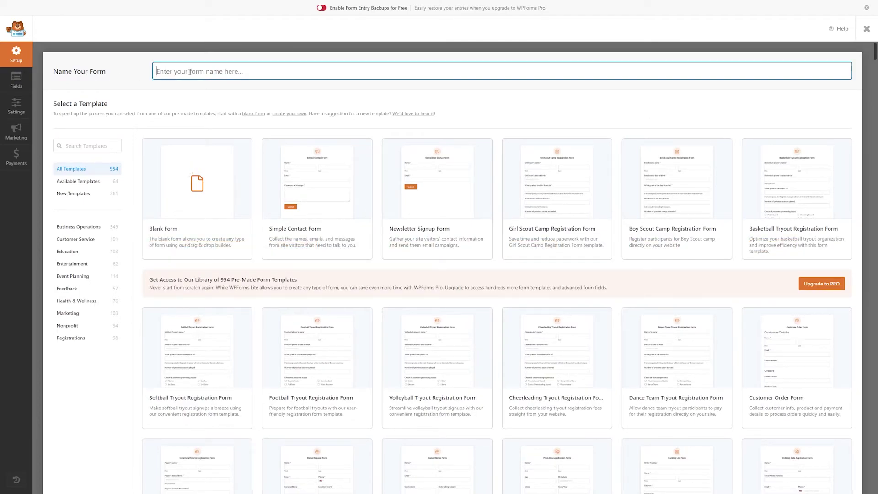
type("Contact Form")
mouse_move(235, 194)
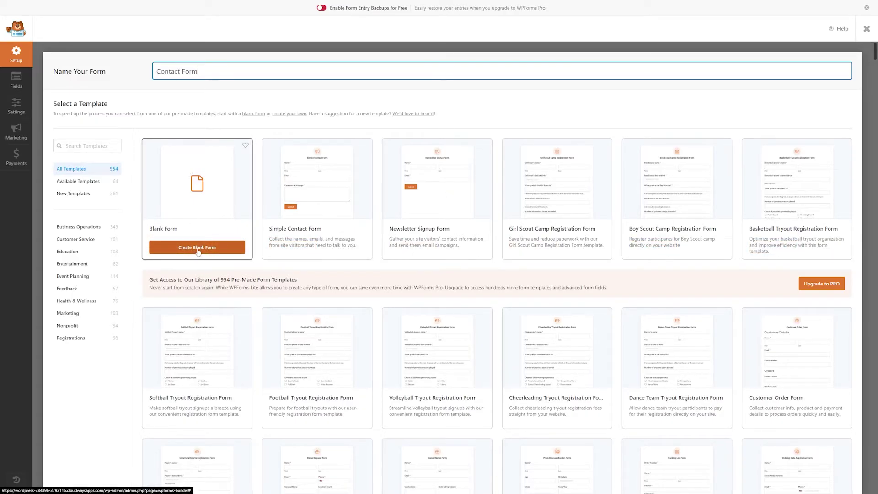
left_click(204, 251)
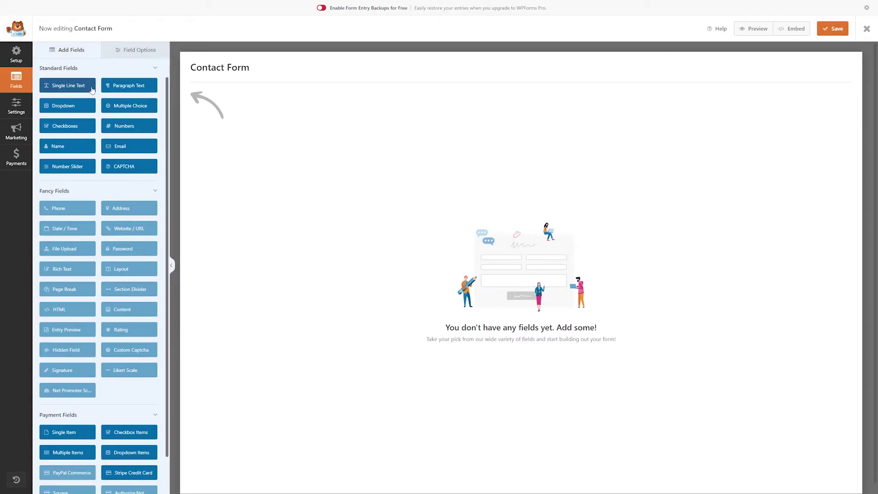
- Add Name, Email, Dropdown and Paragraph Text fields, keeping Dropdown above Paragraph Text
scroll(116, 92, "up", 1)
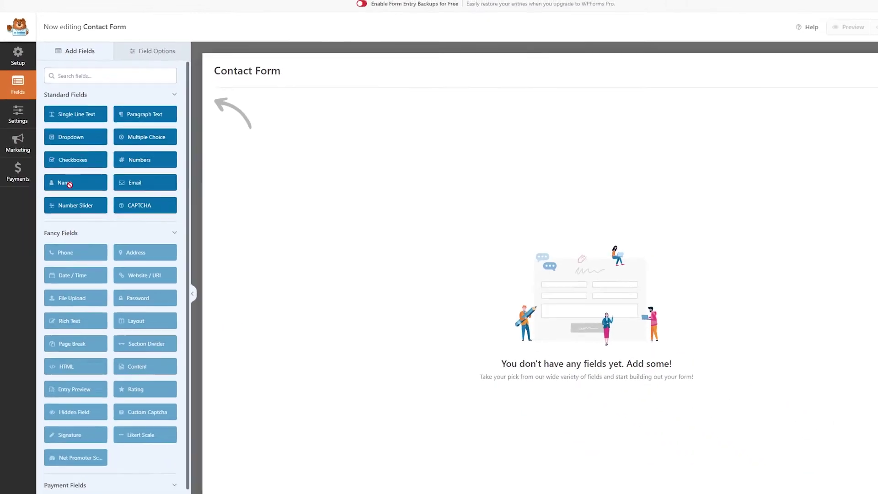
left_click_drag(68, 184, 245, 124)
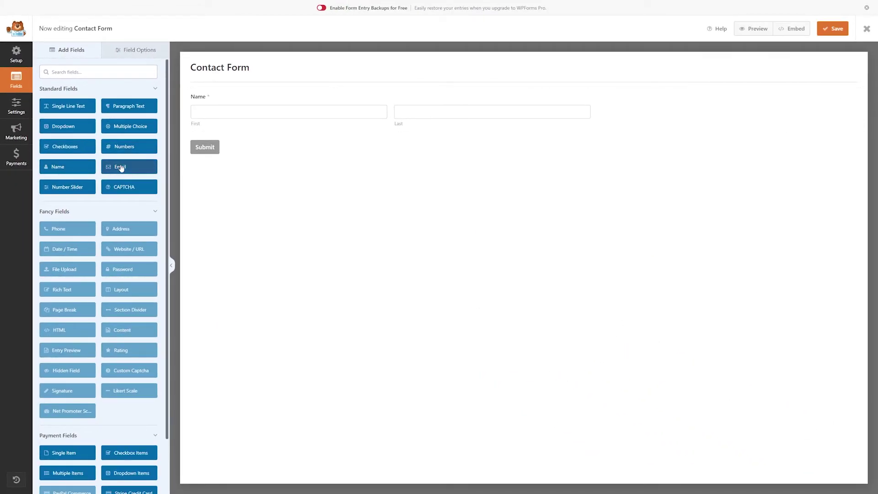
left_click(121, 168)
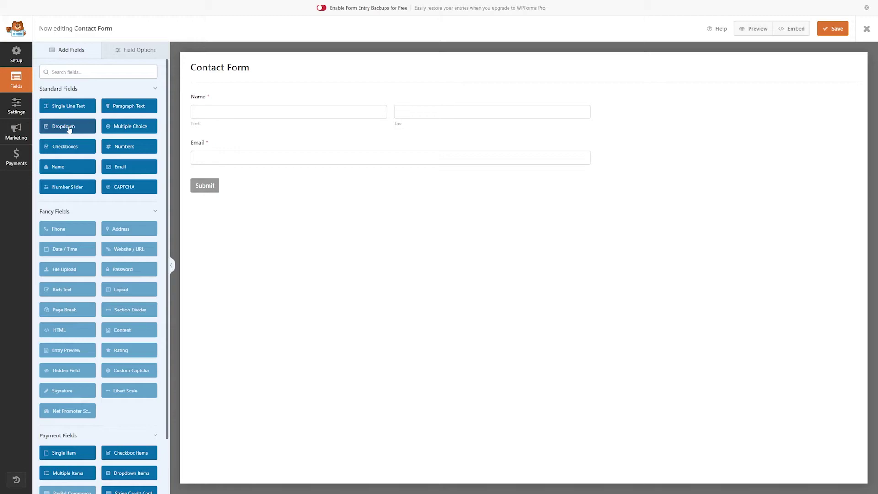
left_click(68, 128)
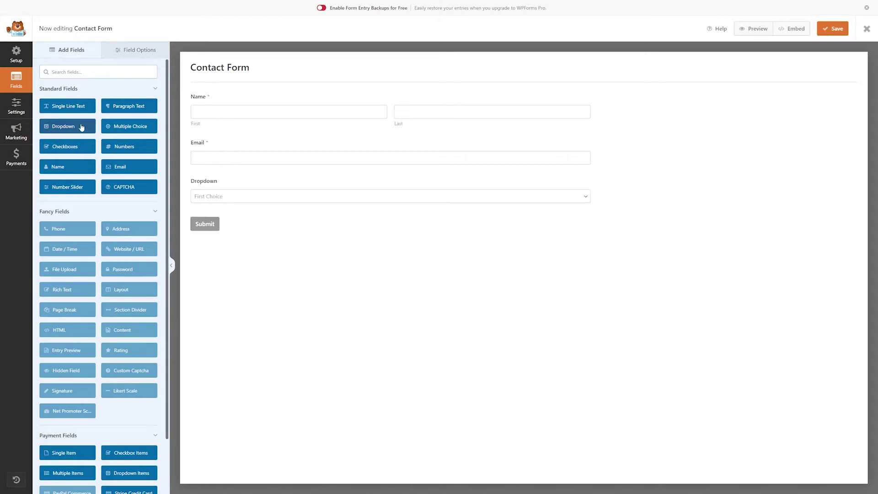
left_click(131, 107)
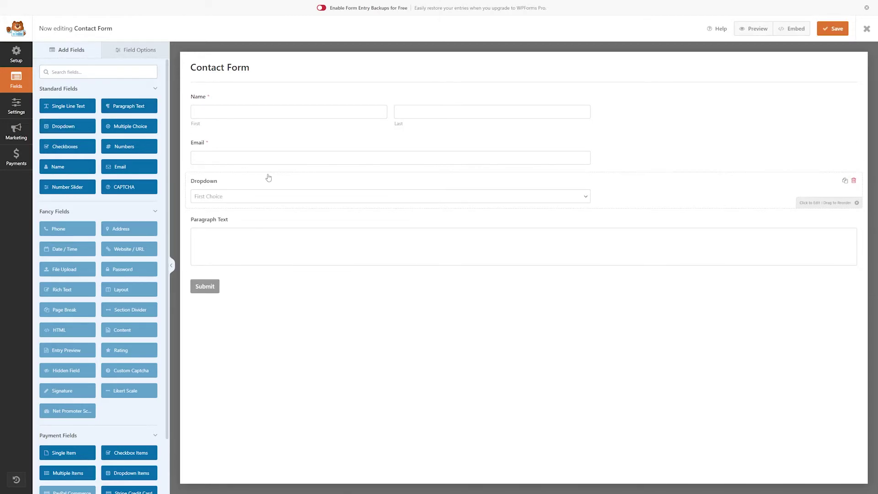
left_click_drag(754, 194, 722, 303)
left_click_drag(287, 237, 284, 174)
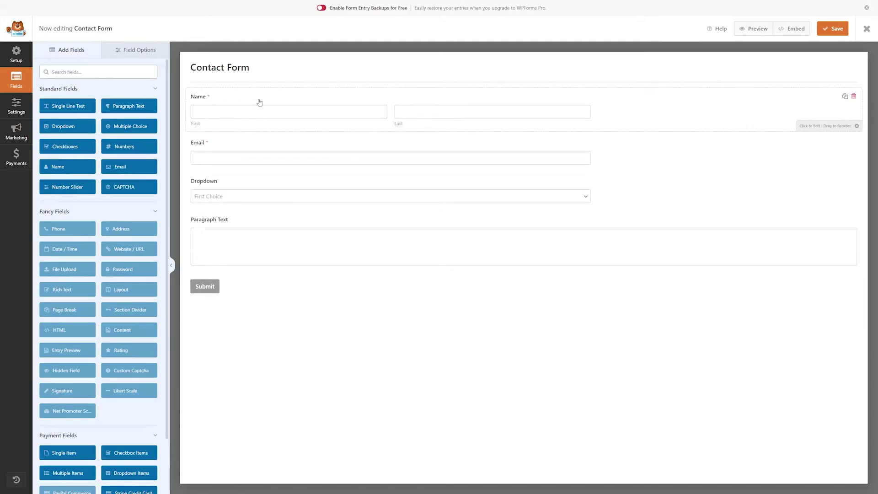
- Keep the Name field labelled 'Name' with no description, and set its format to First Middle Last
left_click(228, 104)
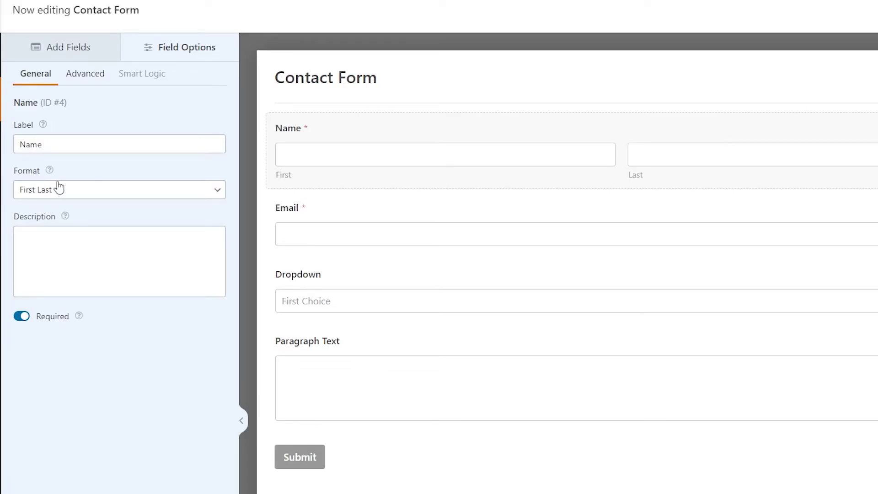
left_click(91, 150)
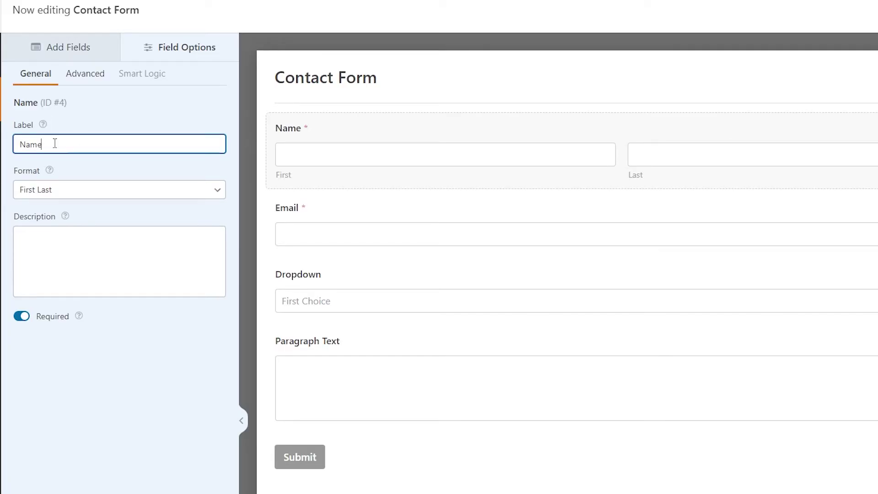
key("ctrl+a")
type("TEST")
key("ctrl+a")
key("BackSpace")
type("Name")
left_click(56, 190)
left_click(56, 190)
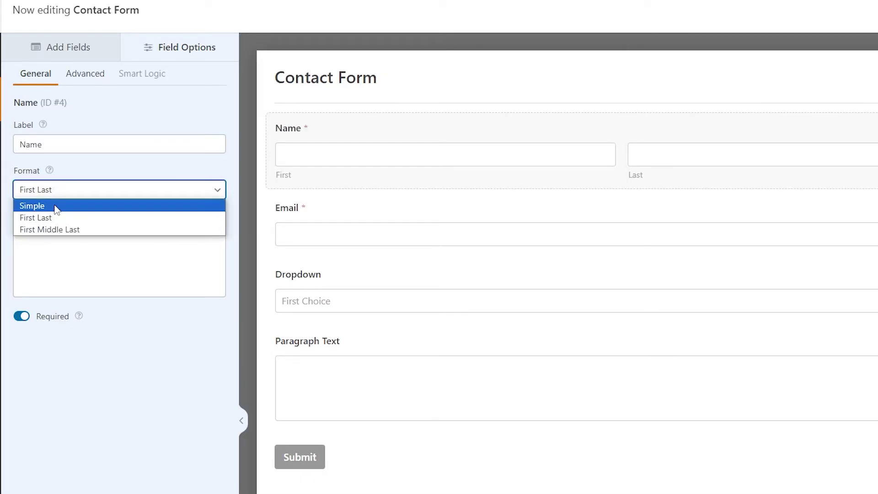
left_click(53, 230)
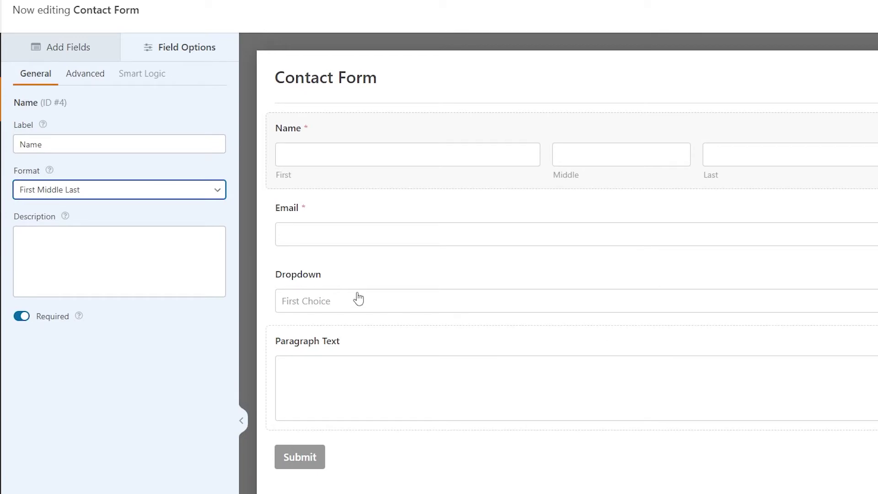
left_click(135, 244)
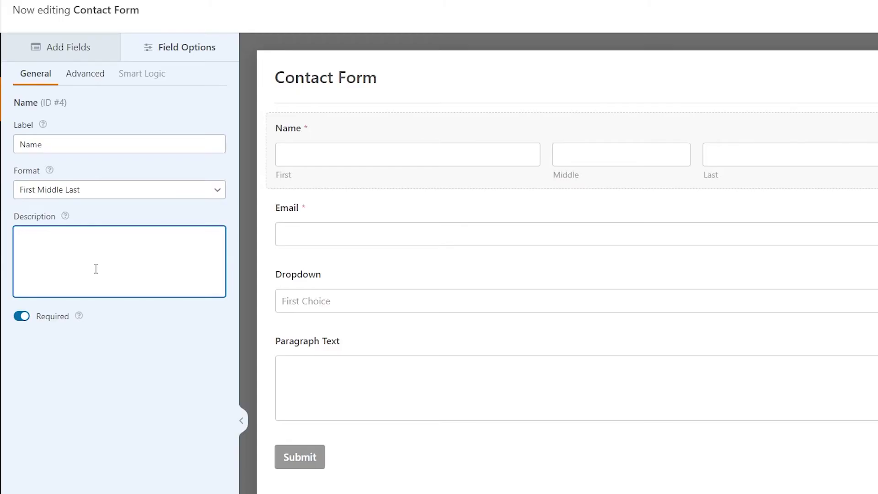
type("This is your name")
key("ctrl+a")
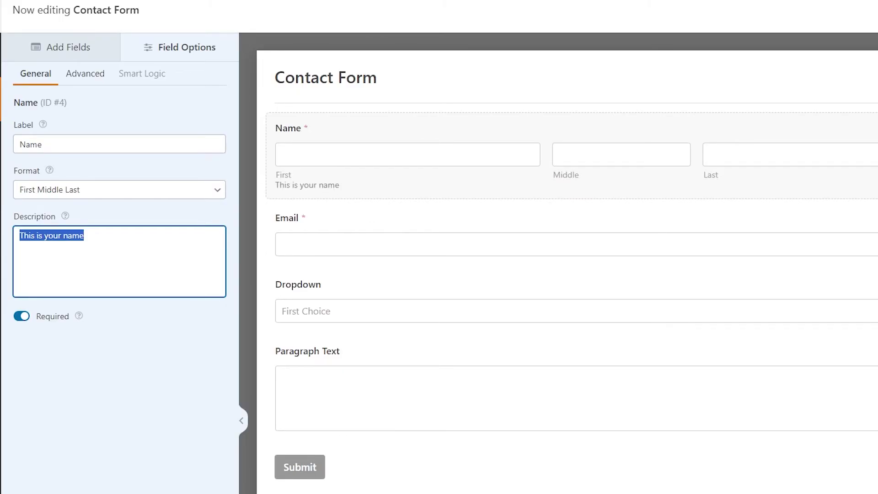
key("BackSpace")
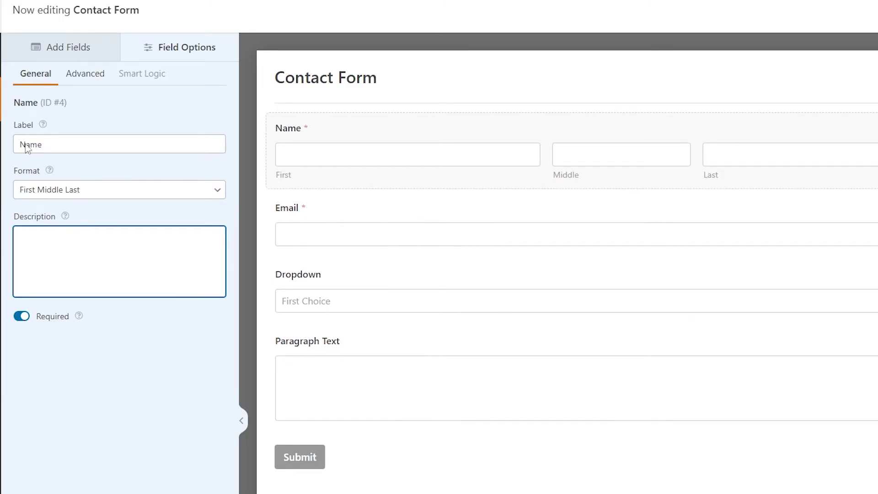
- Set the Name subfield placeholders to First Name, Middle Name and Last Name
left_click(89, 83)
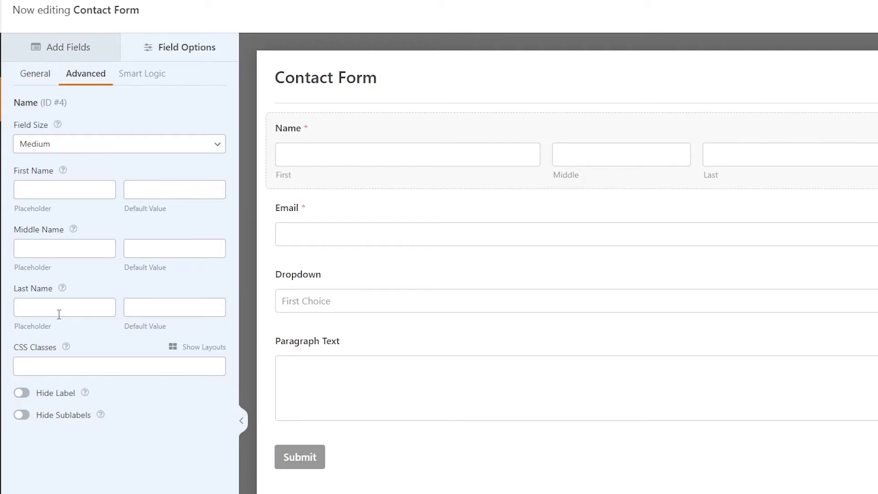
left_click(51, 190)
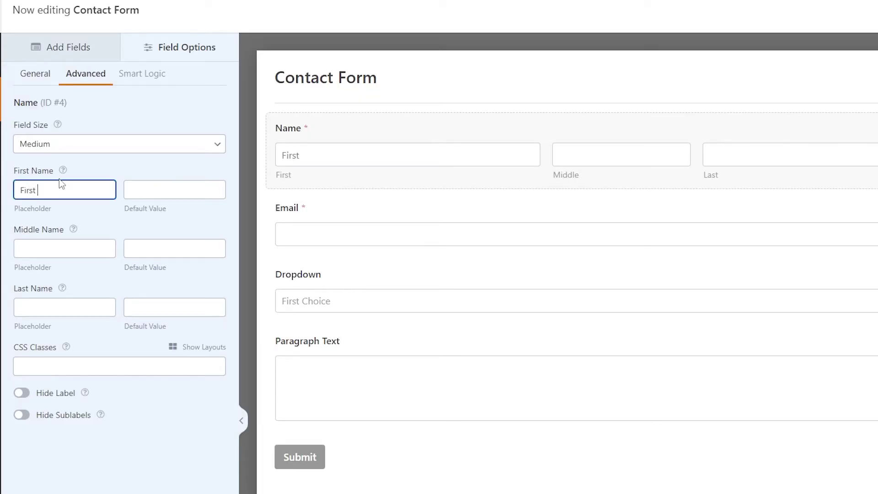
type("Name")
key("Tab")
type("Middle Name")
key("Tab")
type("La")
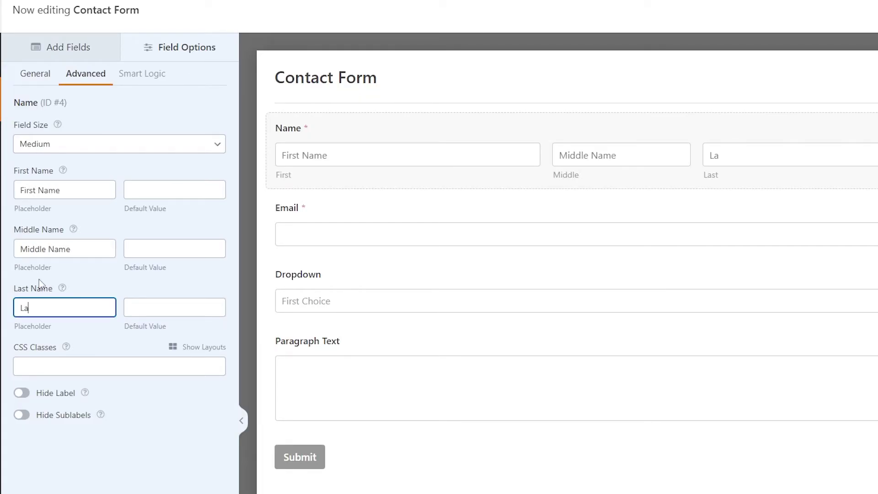
type("st Name")
- Turn on Enable Email Confirmation for the Email field and review its Advanced options
left_click(337, 213)
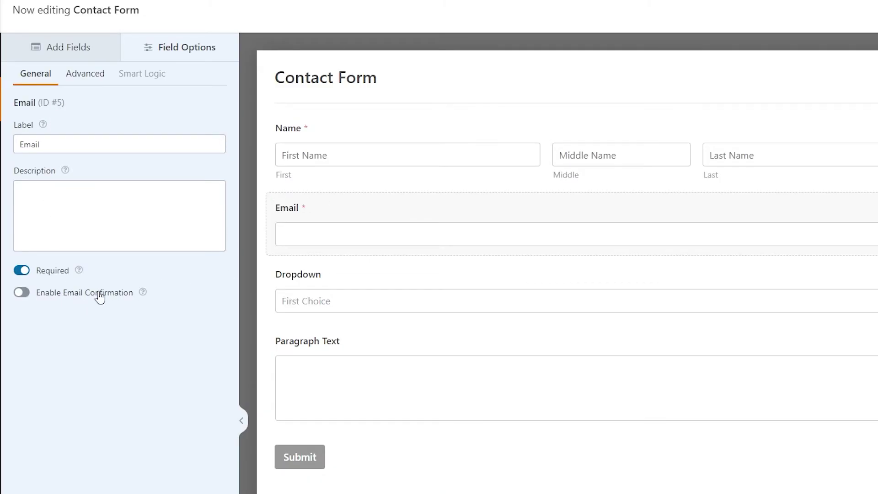
left_click(22, 292)
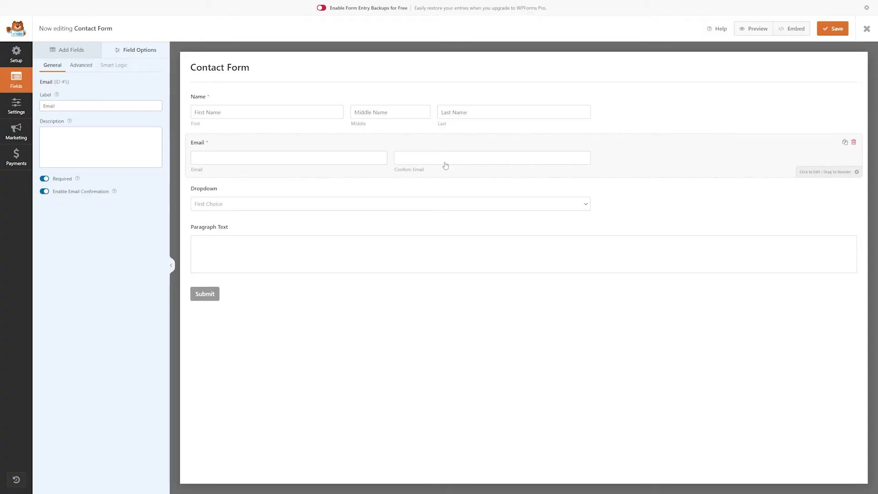
left_click(81, 65)
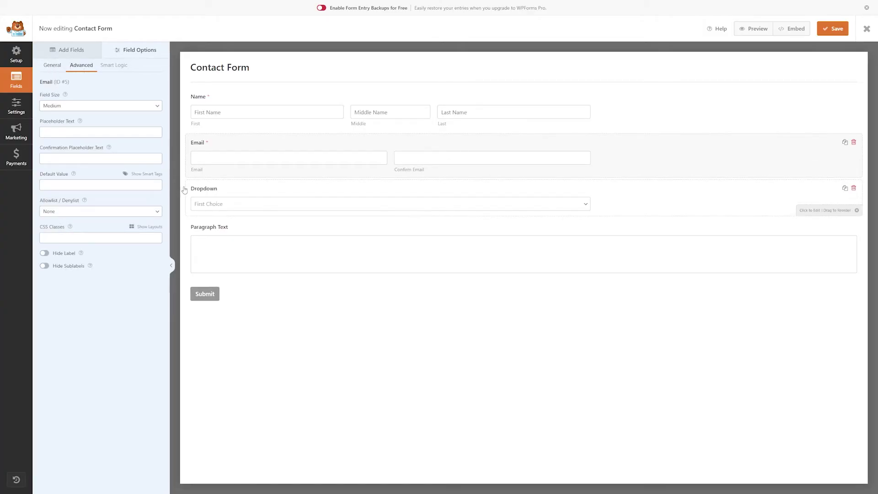
left_click(224, 195)
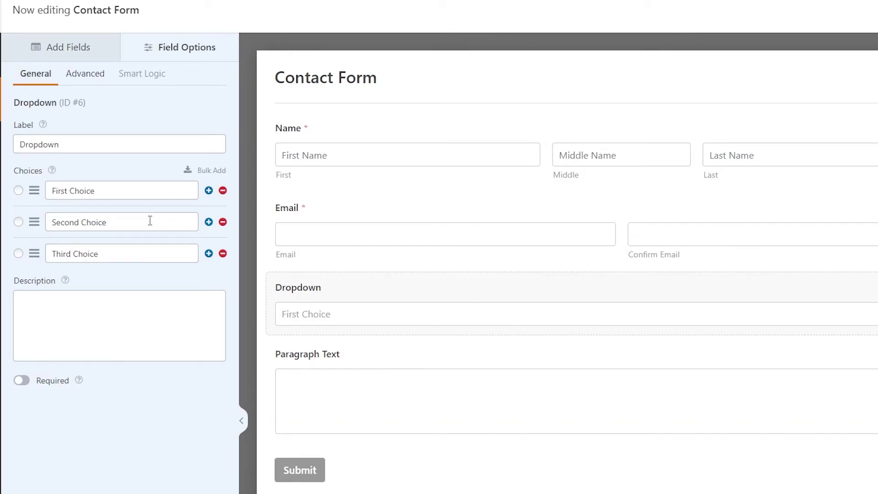
- Label the dropdown 'Type of business' and the paragraph field 'How can we assist you?'
double_click(91, 146)
type("Type of business")
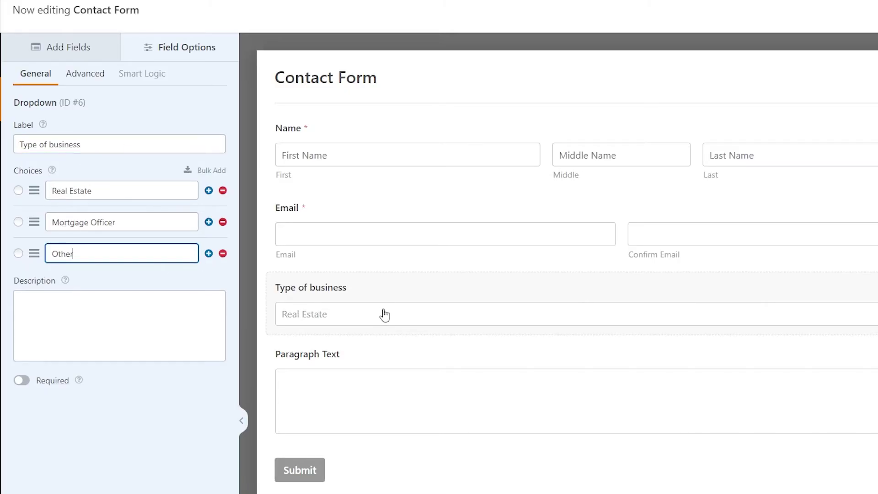
left_click(350, 366)
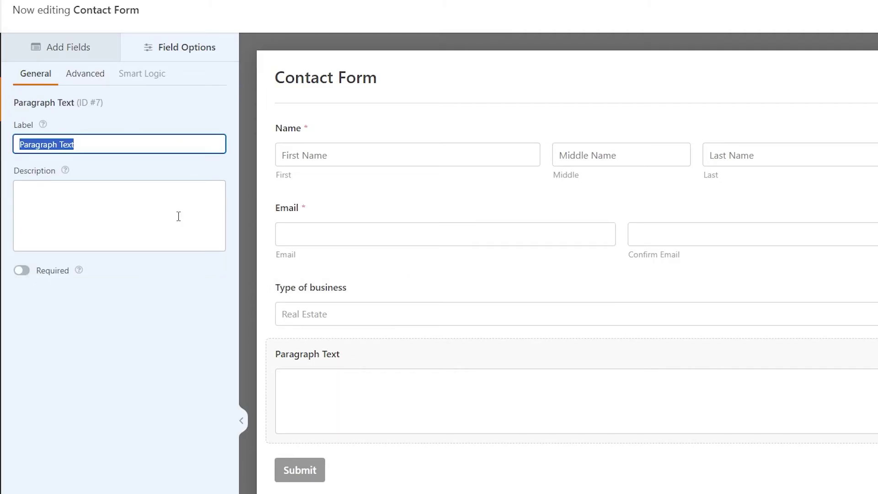
type("How can we assis")
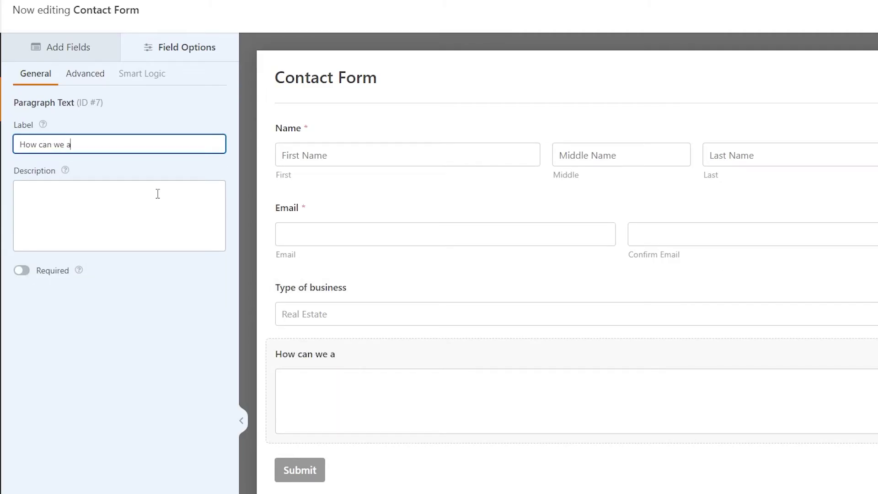
type("t you?")
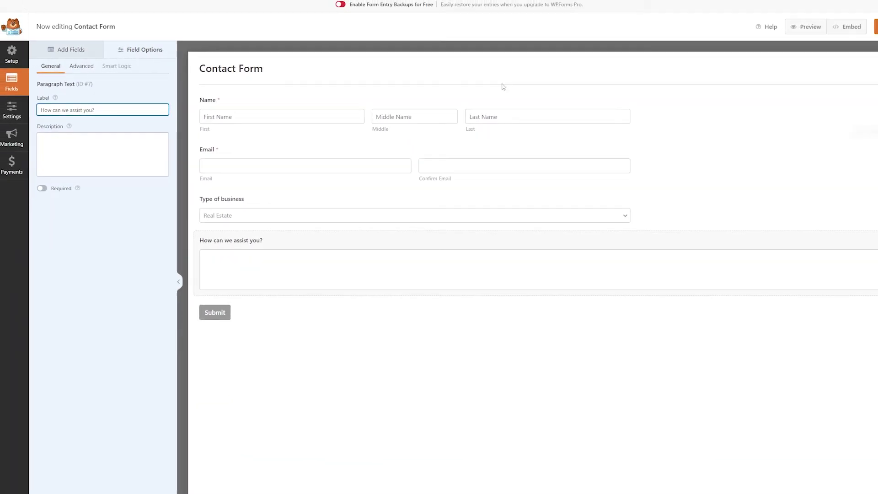
- Set the submit button text to 'Submit Message' and processing text to 'Sending Message, Please Wait.'
left_click(16, 105)
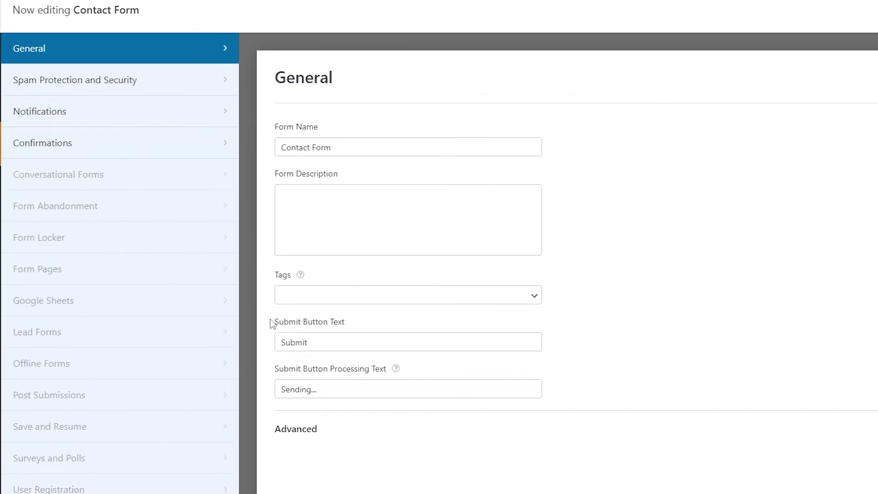
left_click_drag(272, 323, 351, 326)
left_click_drag(279, 374, 388, 377)
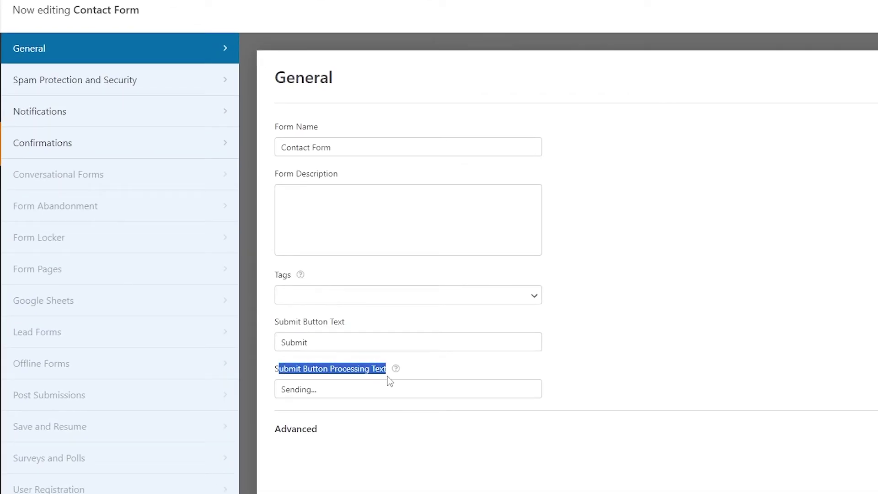
mouse_move(396, 372)
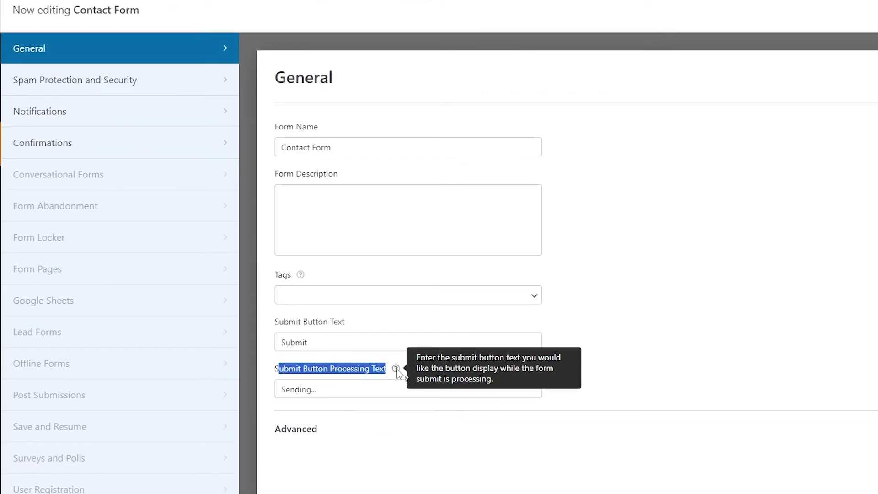
left_click(343, 341)
type("M")
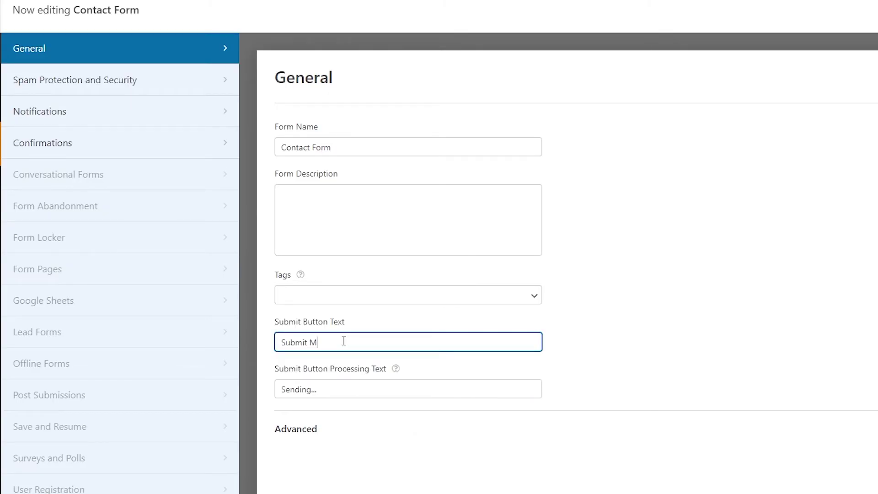
type("essage")
left_click(350, 375)
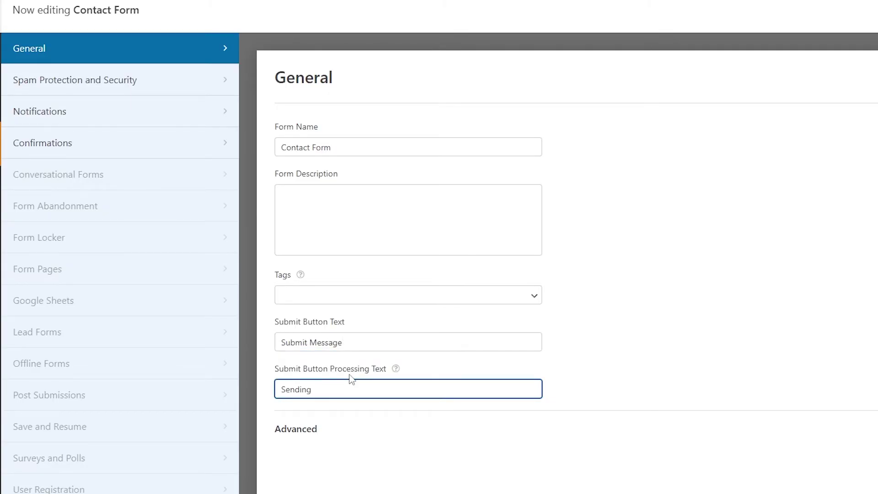
type("Message, Please Wait.")
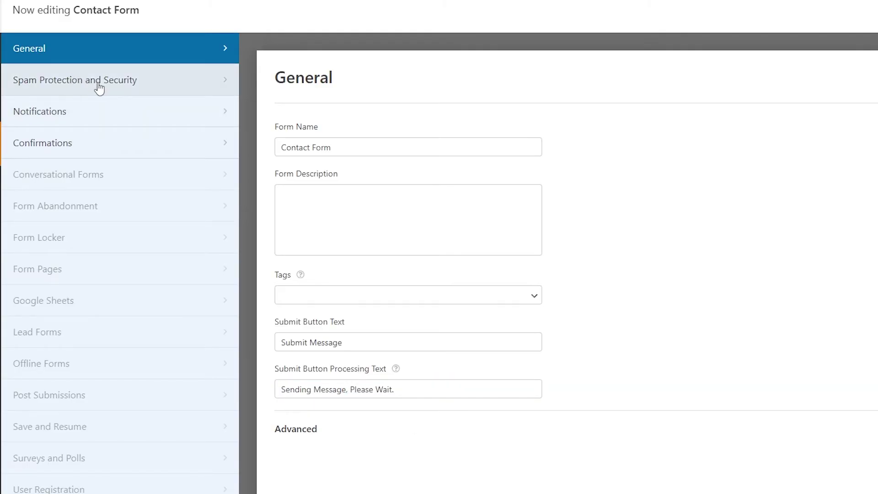
left_click(130, 82)
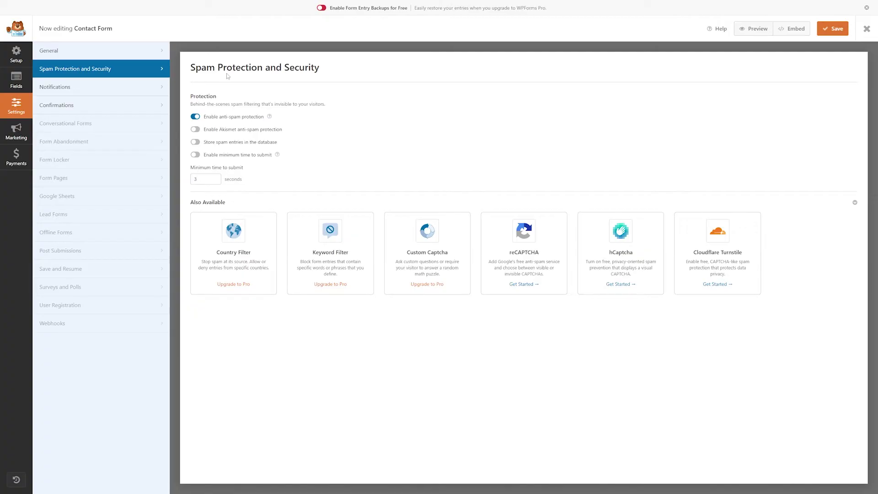
- Set the notification subject to 'New Website Form Message' and the From Name to 'Website Form'
left_click(61, 89)
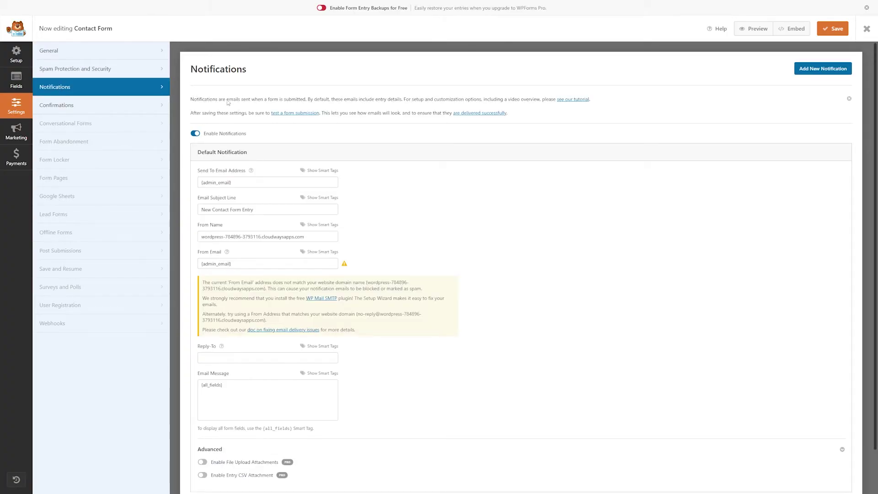
triple_click(231, 207)
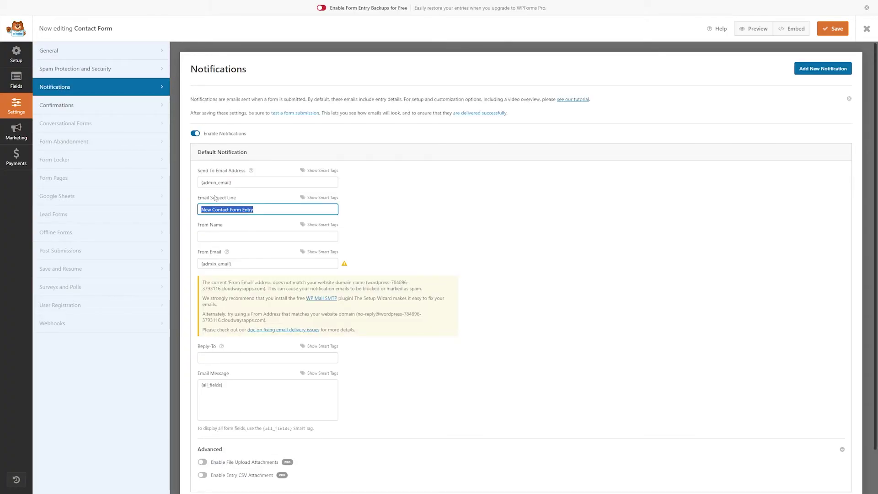
type("New Website Form Message")
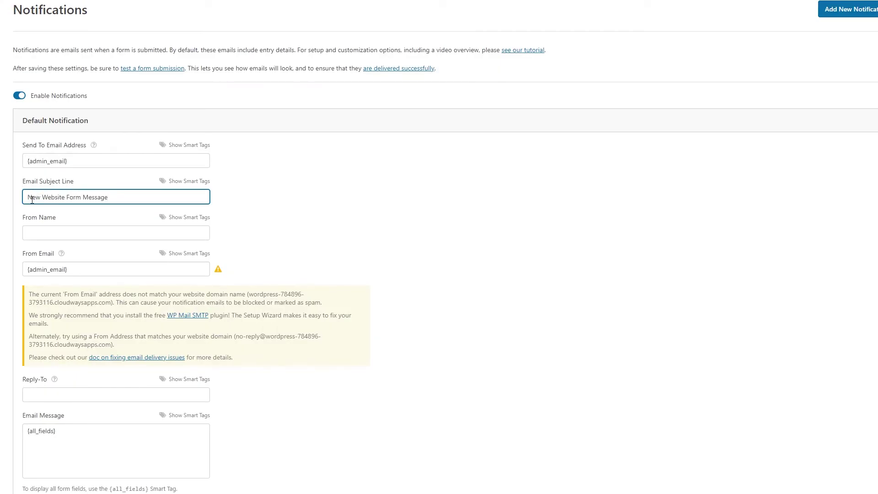
left_click_drag(32, 200, 142, 208)
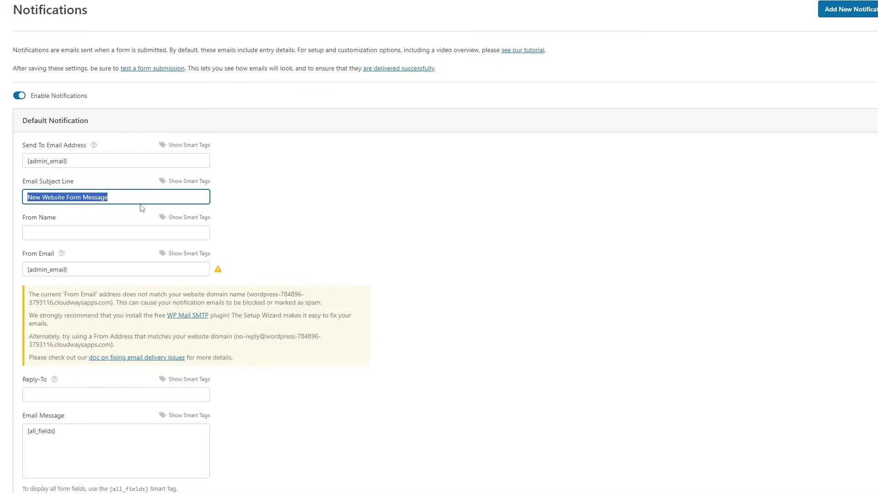
left_click(86, 232)
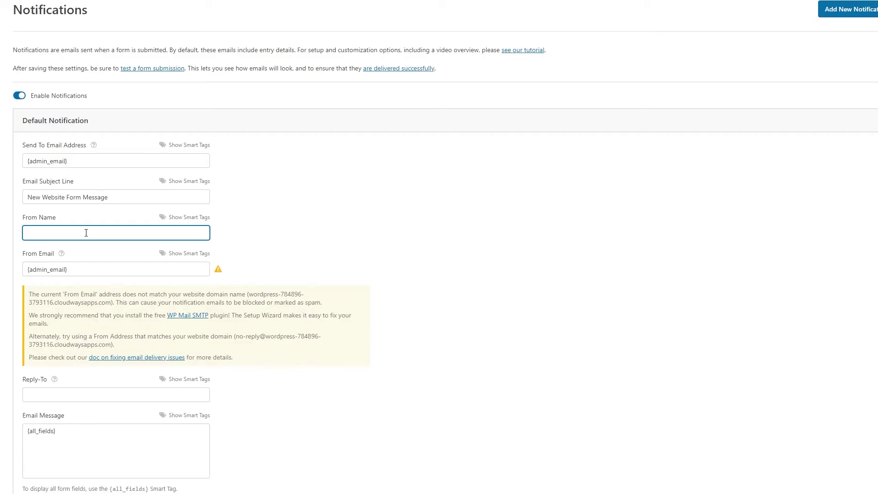
type("Website FOrm")
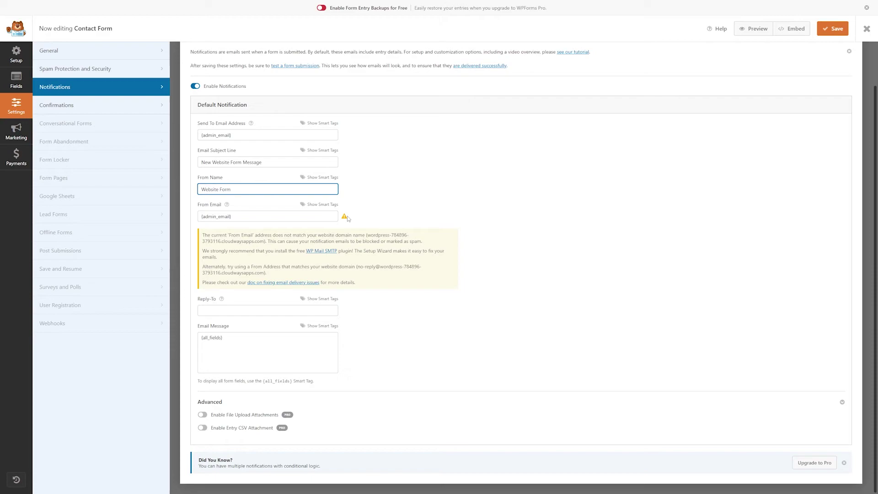
- Review the Contact Form's confirmation message, then save the form's settings
left_click(78, 111)
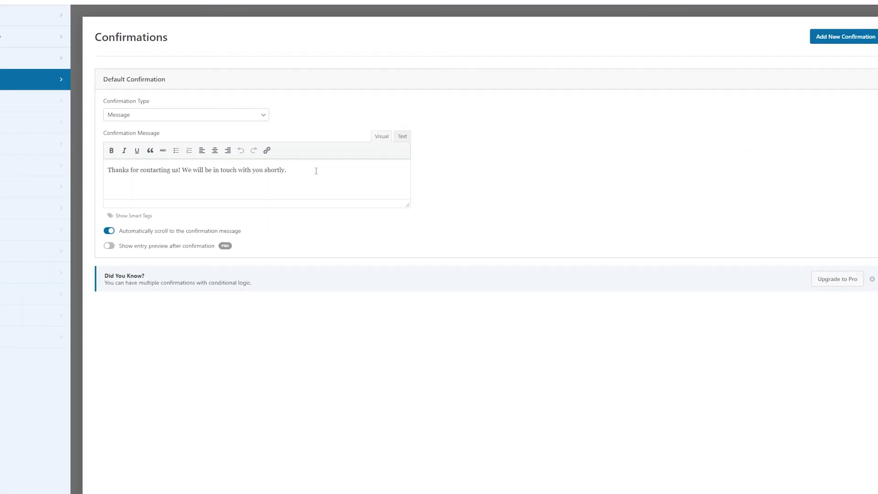
left_click_drag(366, 182, 188, 191)
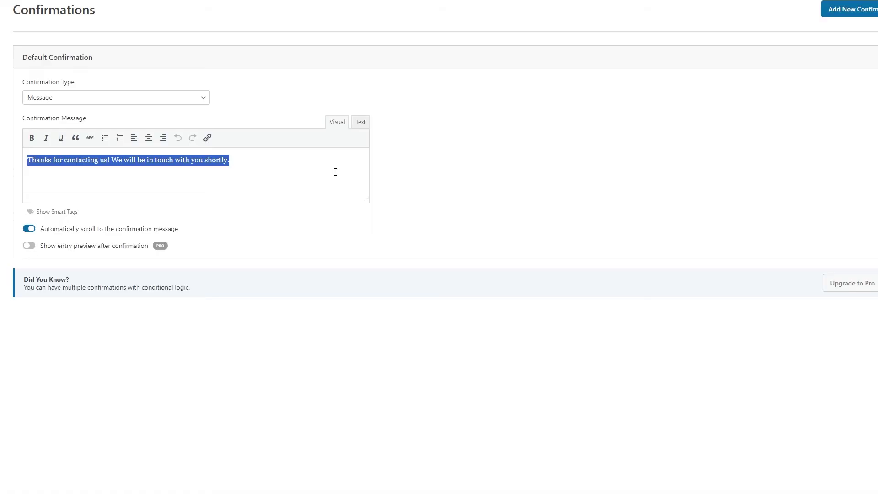
left_click(103, 51)
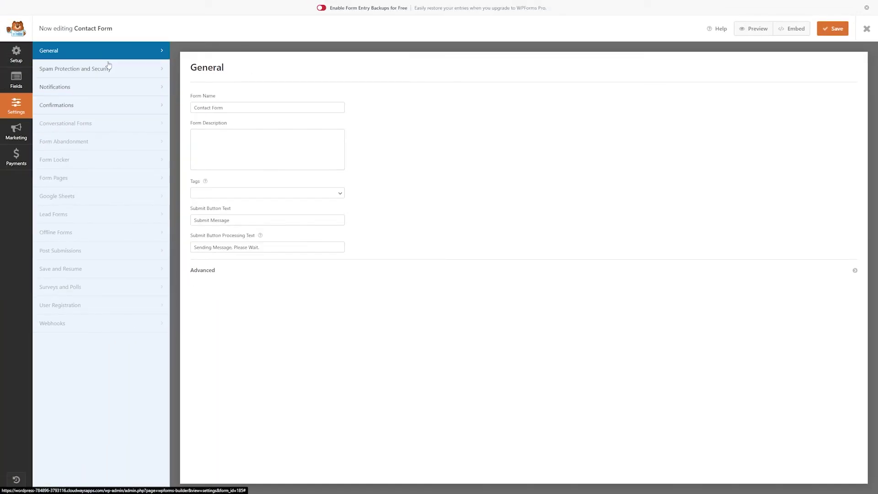
left_click(834, 29)
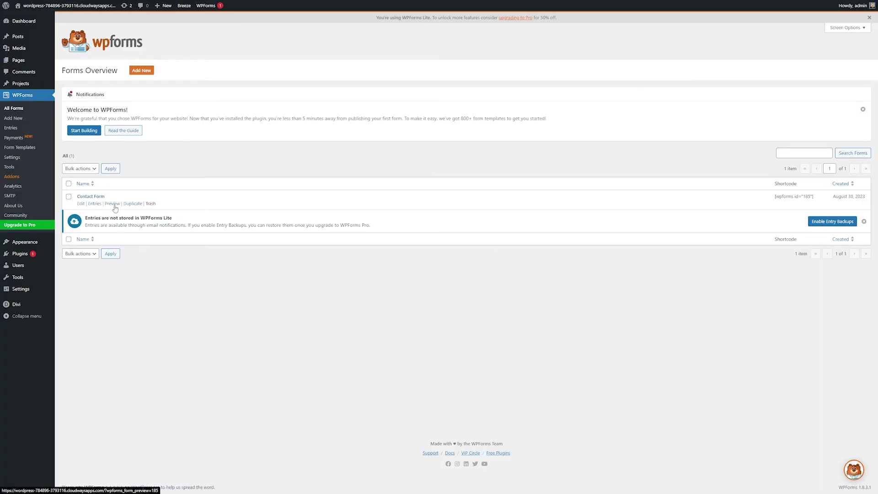
- Preview the Contact Form on the site and browse the Type of business dropdown options
left_click(113, 203)
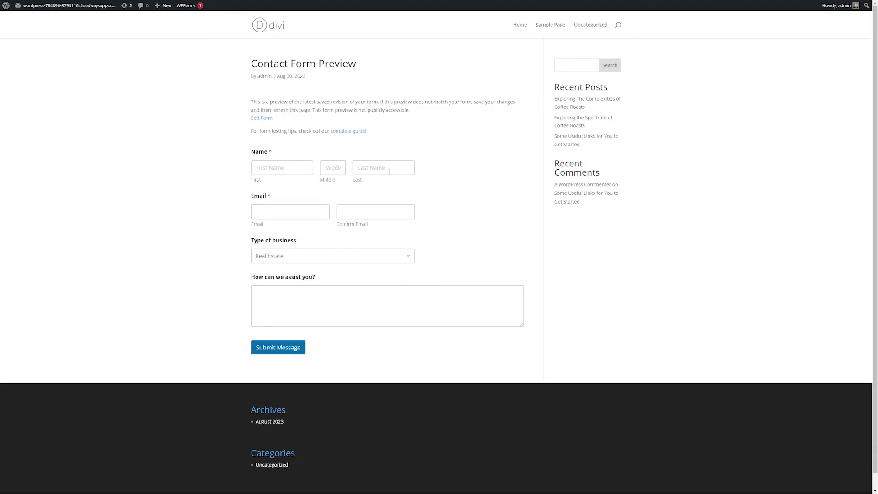
left_click(273, 257)
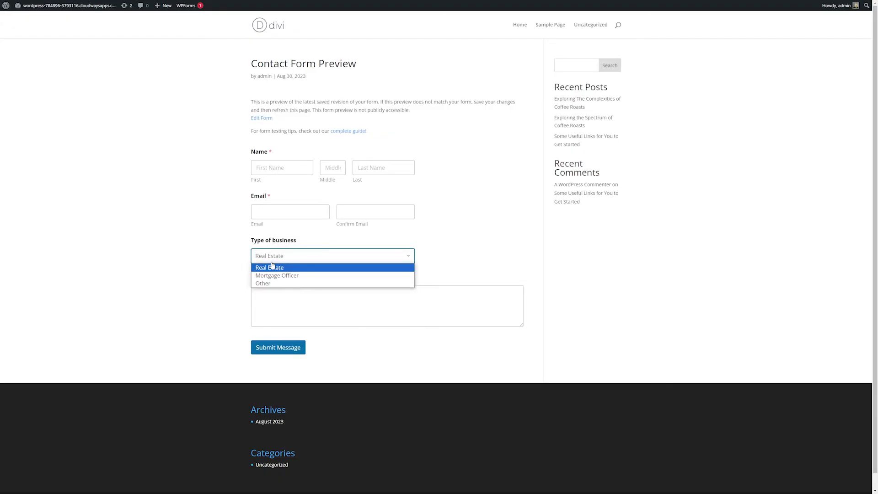
key("Down")
key("Down")
key("Escape")
key("Tab")
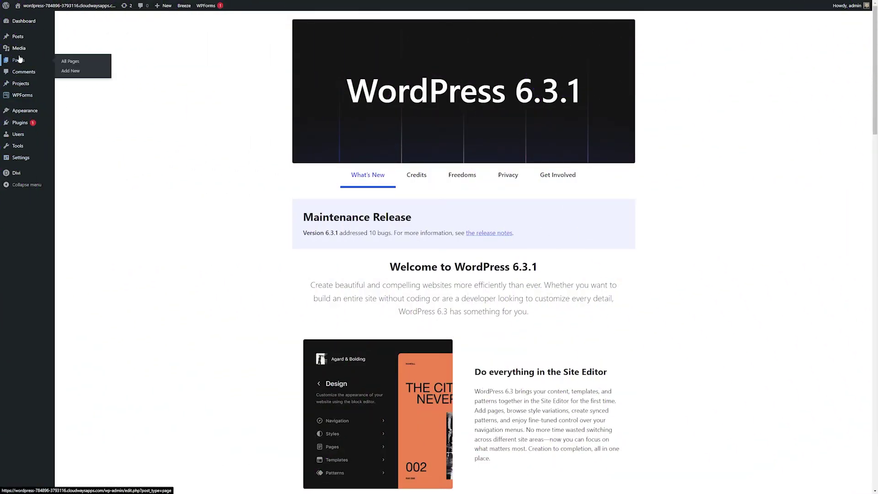
- Create a page titled 'How to add a contact form' with a WPForms block showing the Contact Form
left_click(70, 71)
type("How to add a contact form")
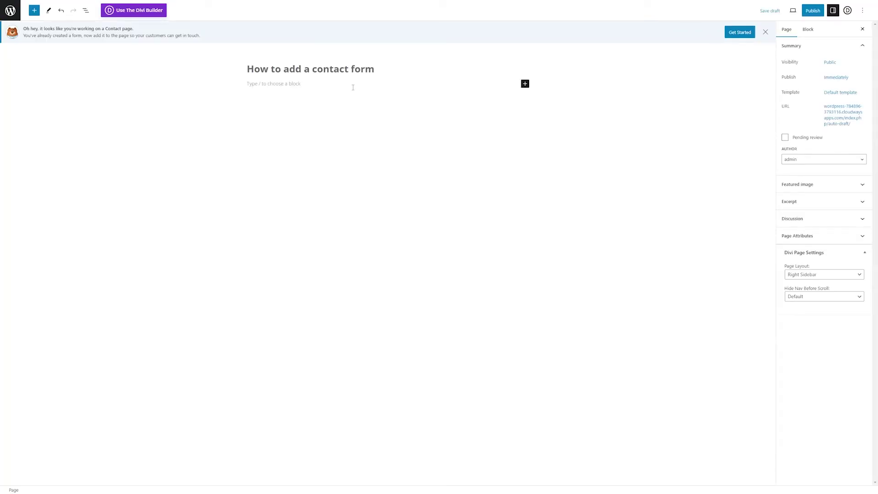
left_click(525, 85)
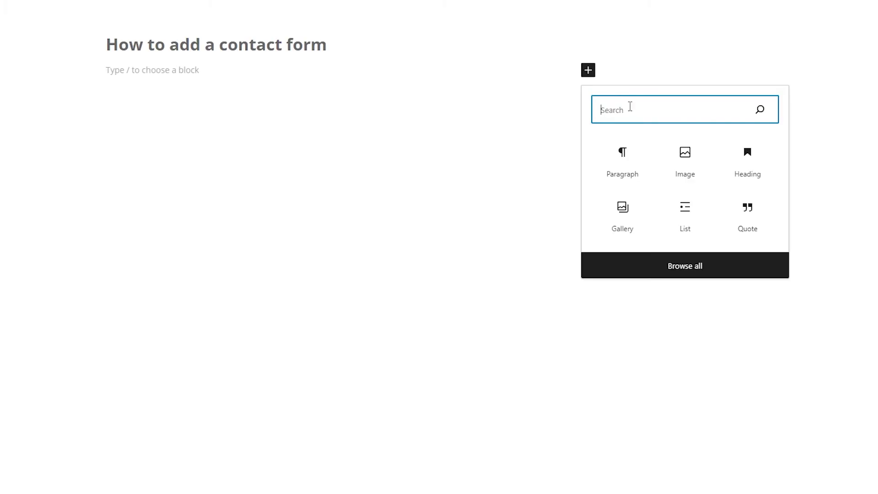
type("wpf")
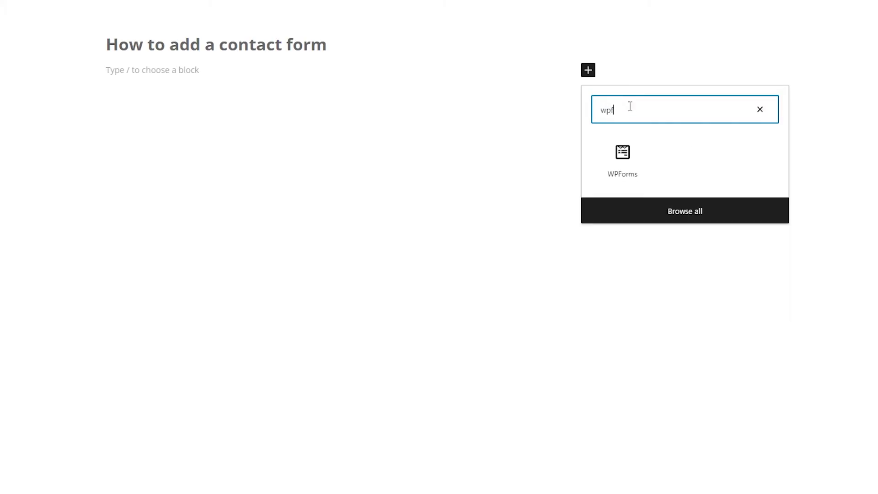
left_click(626, 158)
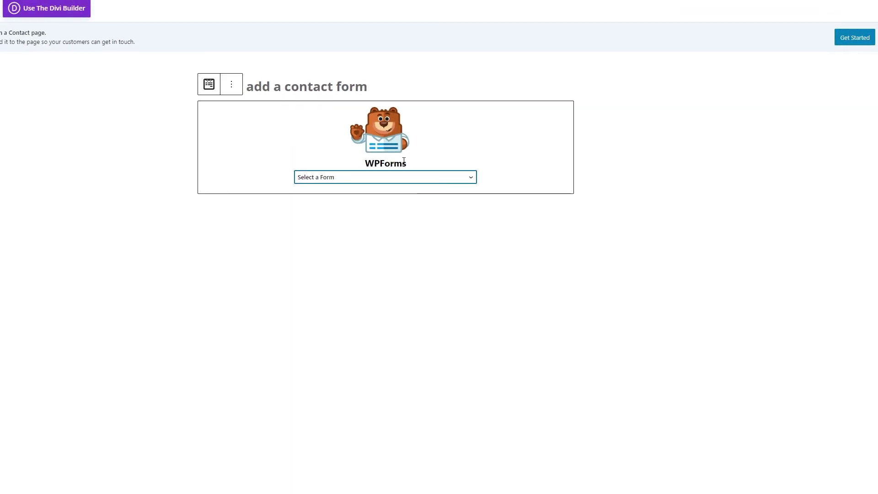
left_click(402, 183)
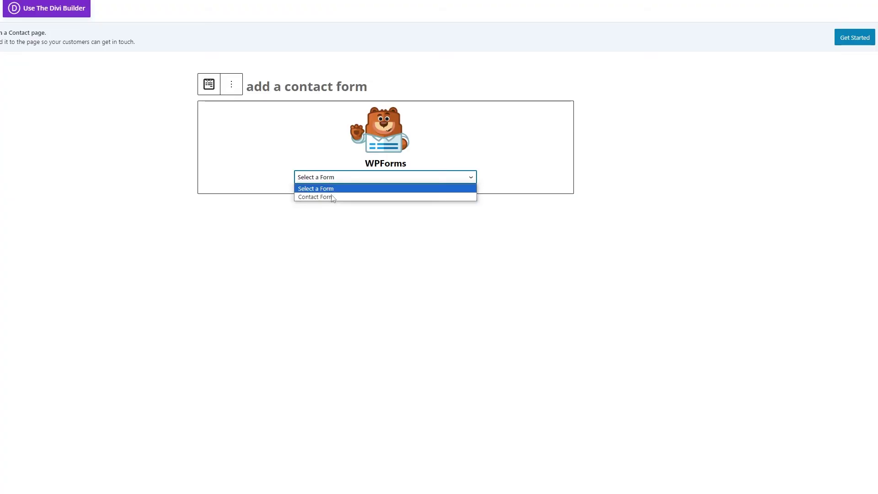
left_click(329, 199)
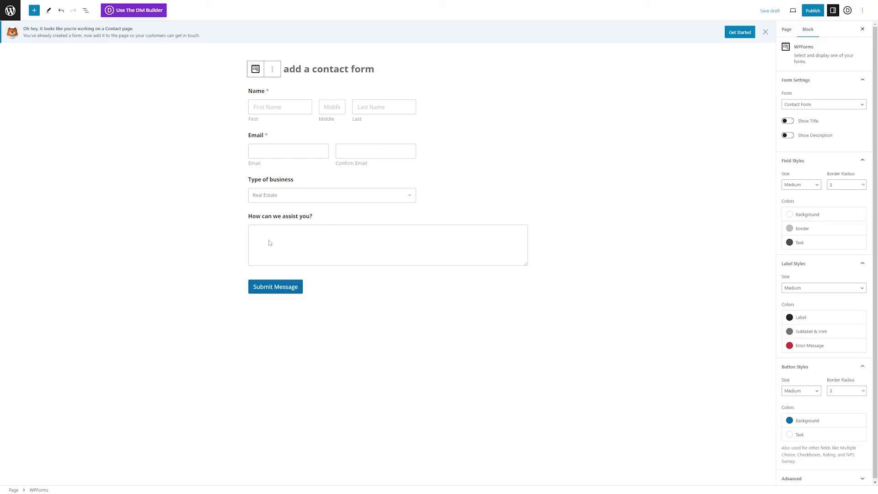
- Try several field background colours, leaving the fields' background white
left_click(806, 185)
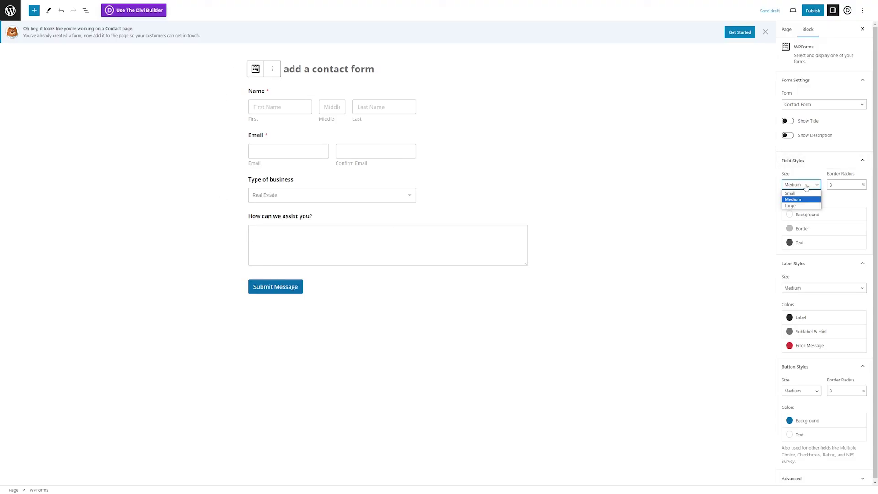
left_click(846, 185)
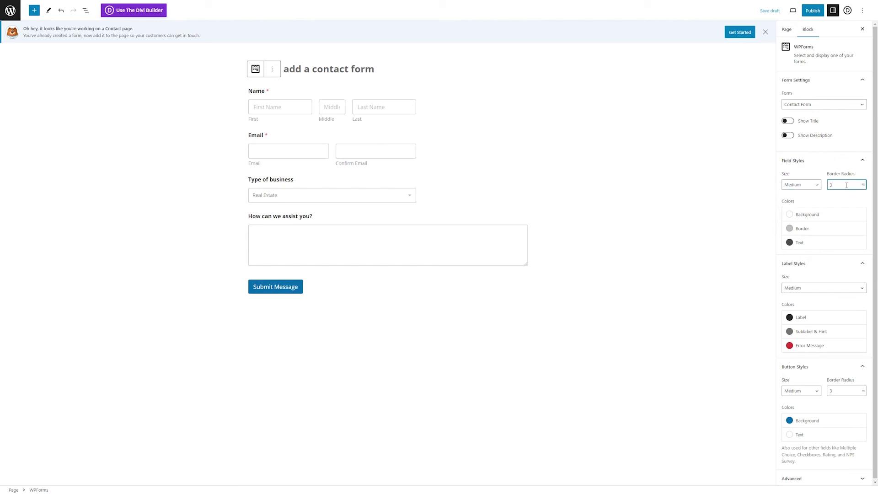
left_click(810, 214)
left_click(732, 276)
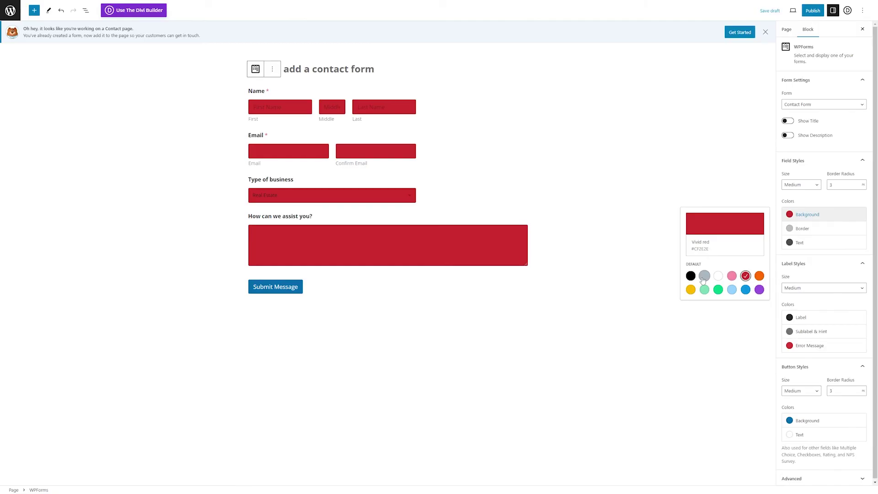
left_click(704, 276)
left_click(704, 289)
left_click(691, 289)
left_click(690, 276)
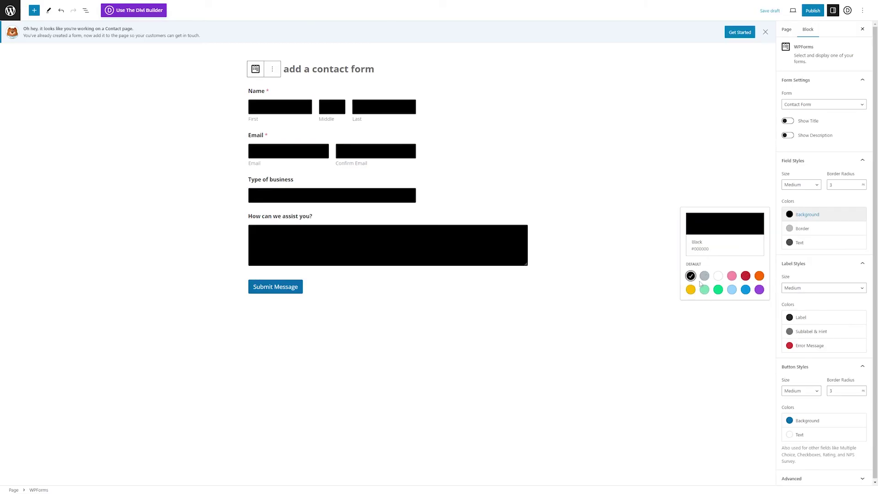
left_click(691, 276)
- Make the form's field borders green and the field text red
left_click(801, 229)
left_click(745, 290)
left_click(731, 303)
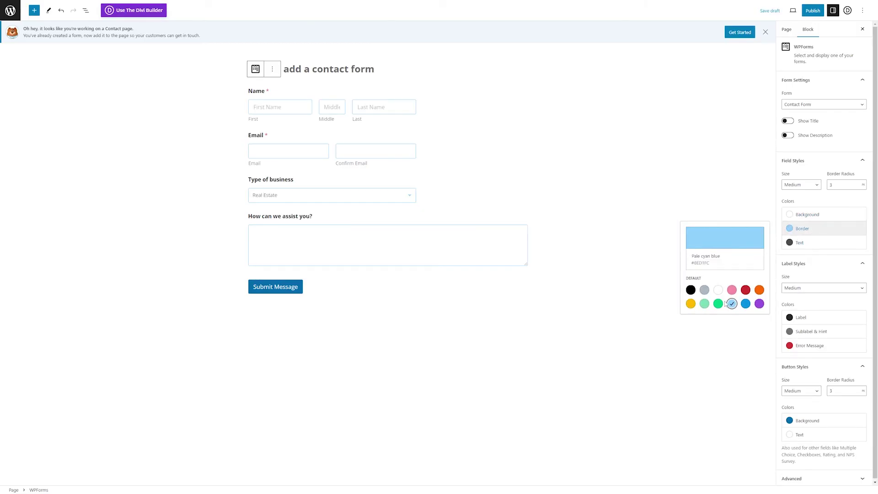
left_click(717, 303)
left_click(808, 244)
left_click(746, 304)
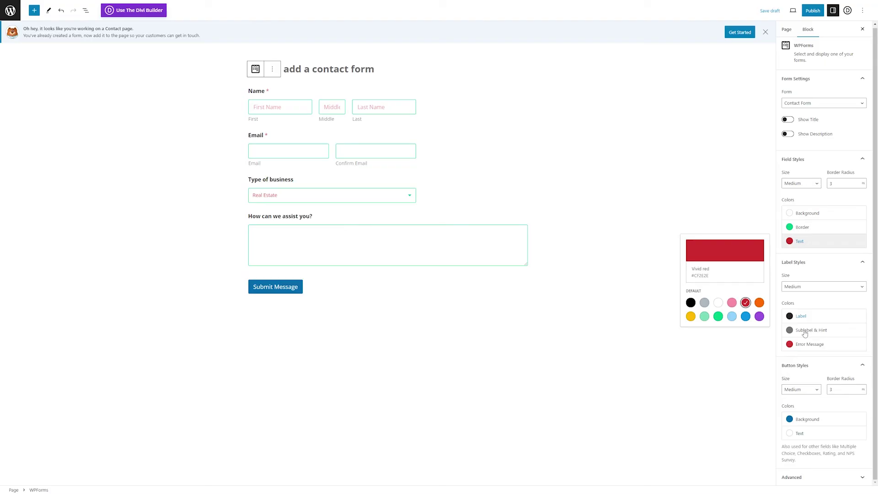
- Set the Submit button size to Small and adjust its background colour
left_click(805, 389)
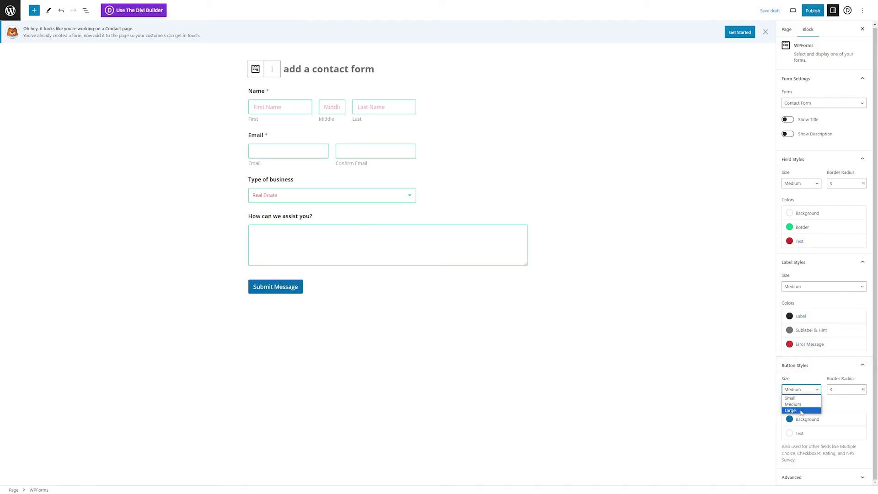
left_click(801, 408)
left_click(801, 389)
left_click(796, 396)
left_click(807, 419)
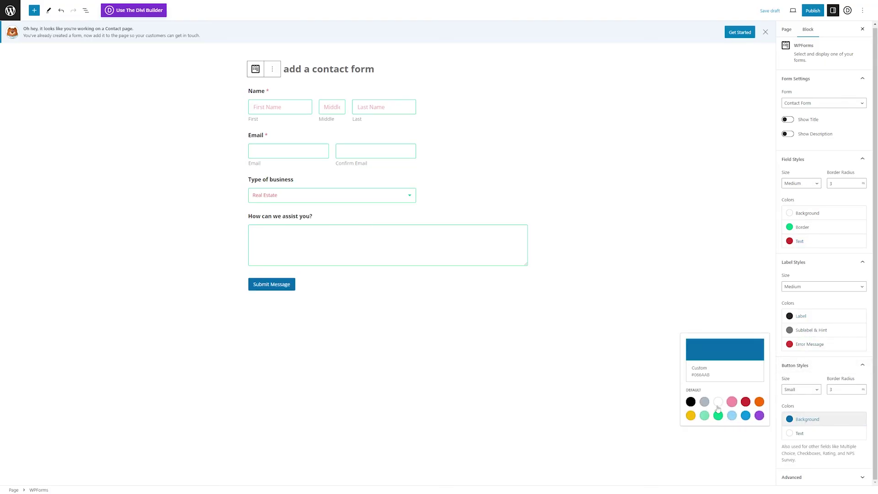
left_click(691, 403)
- Make the field labels green and the sublabels pink
left_click(801, 316)
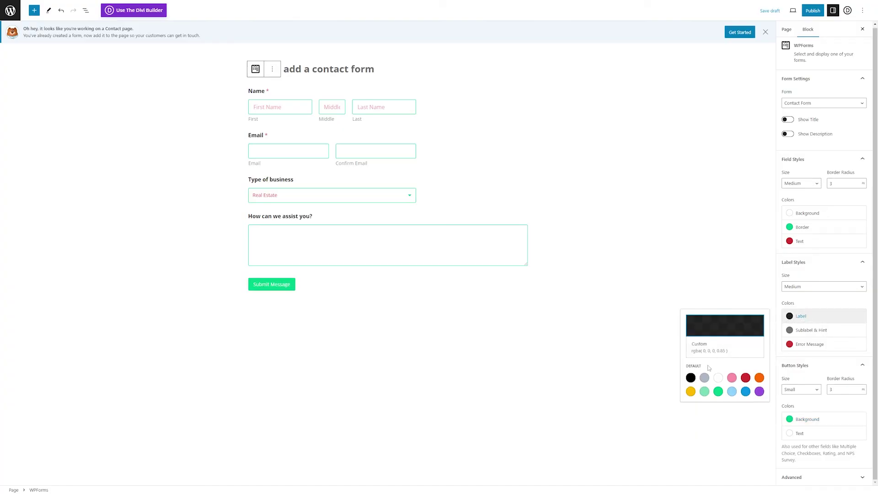
left_click(718, 391)
left_click(810, 329)
left_click(732, 391)
left_click(308, 74)
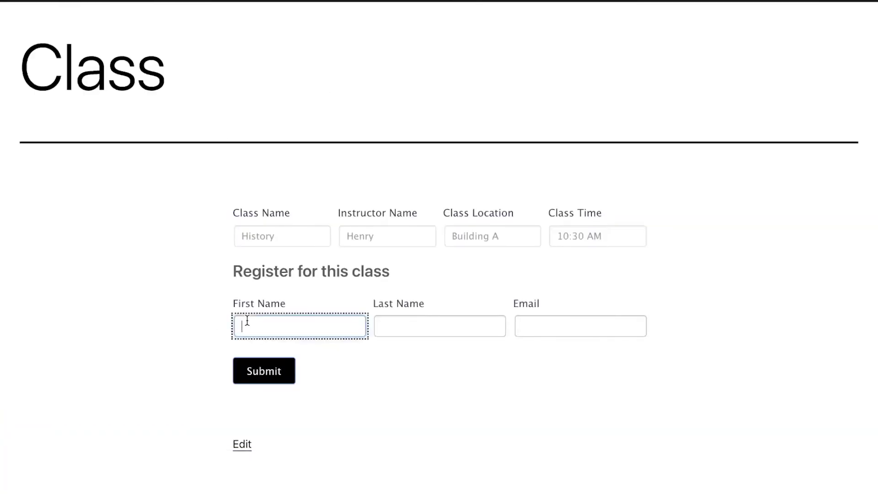
- Start entering a first name in the registration form's First Name field
type("Jo")
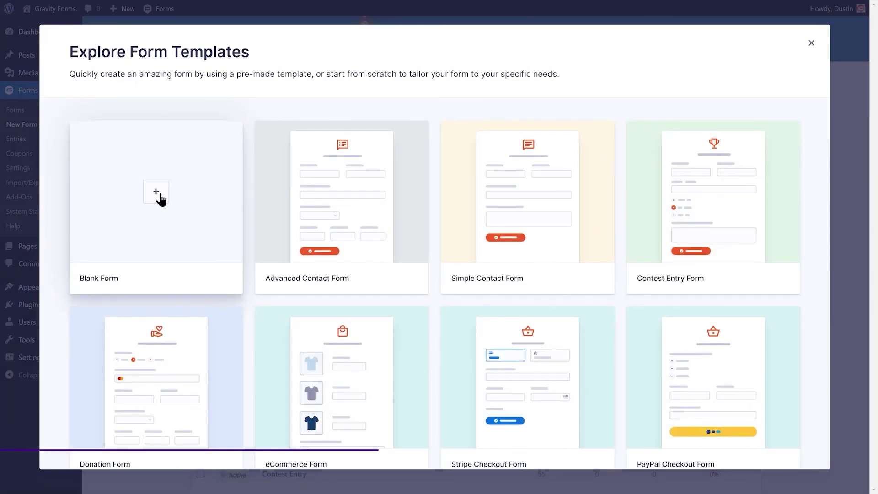
- Start a blank form and add a Name field from Advanced Fields to the canvas
left_click(157, 196)
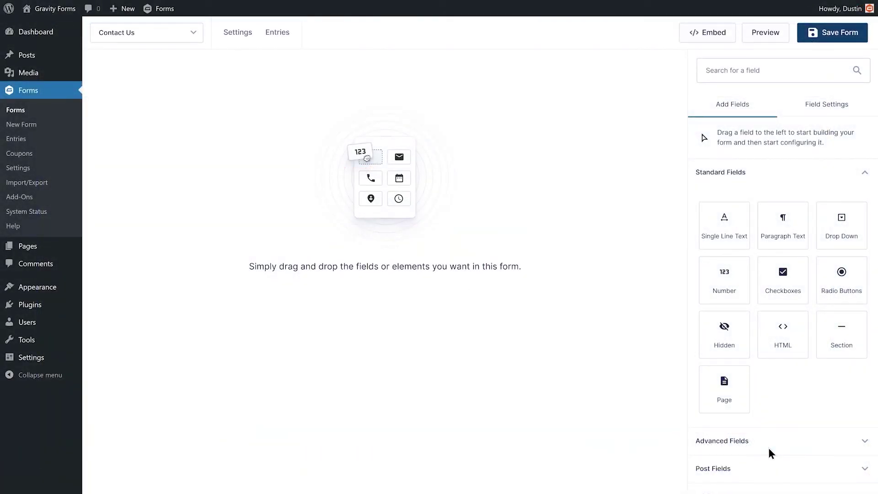
left_click(768, 448)
left_click_drag(736, 239, 650, 206)
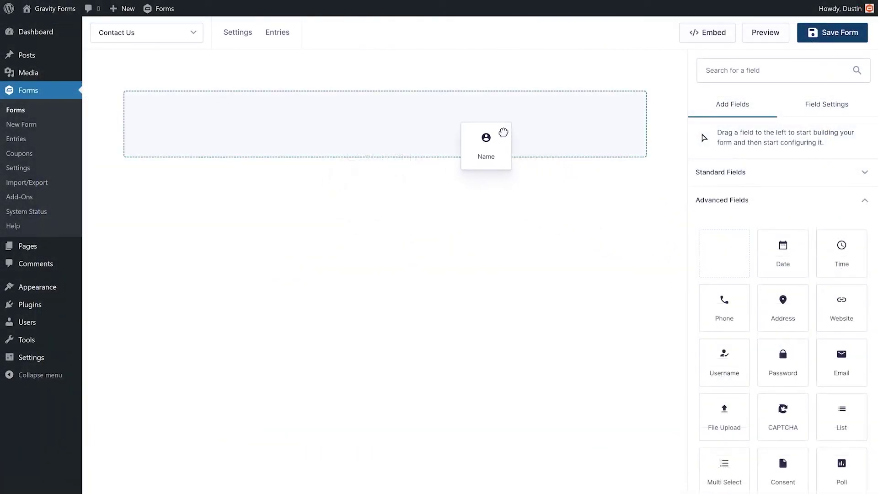
left_click_drag(478, 116, 489, 131)
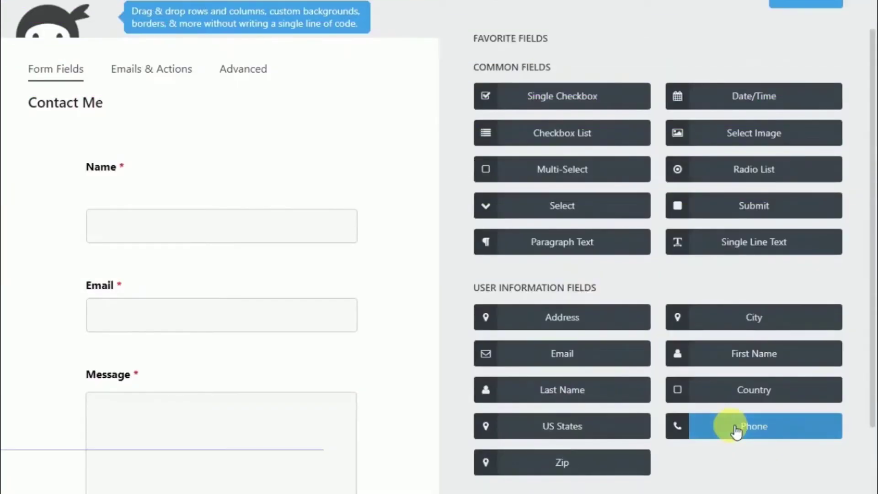
- Add a Phone field to the Contact Me form, positioned right below Email
scroll(338, 409, "down", 3)
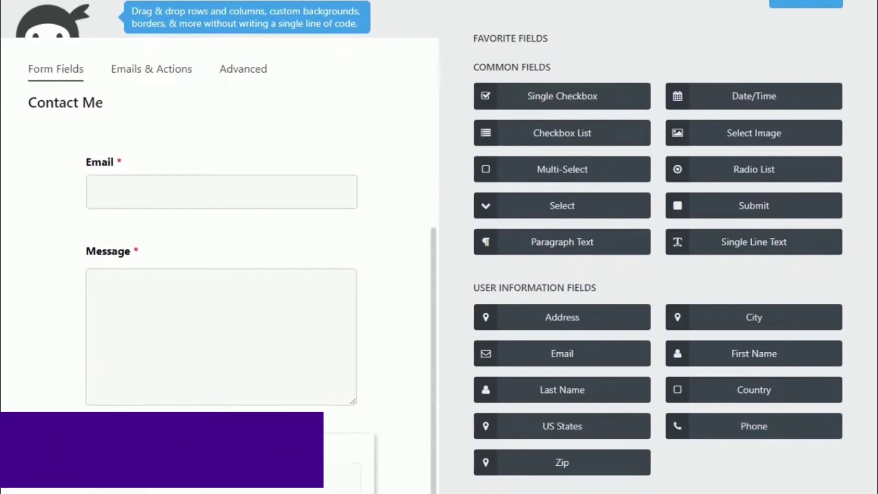
left_click_drag(753, 426, 227, 262)
left_click_drag(230, 207, 221, 373)
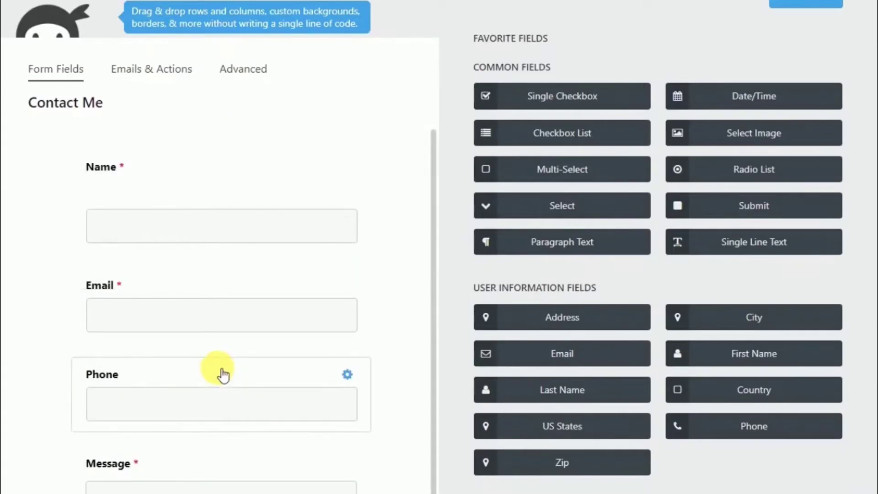